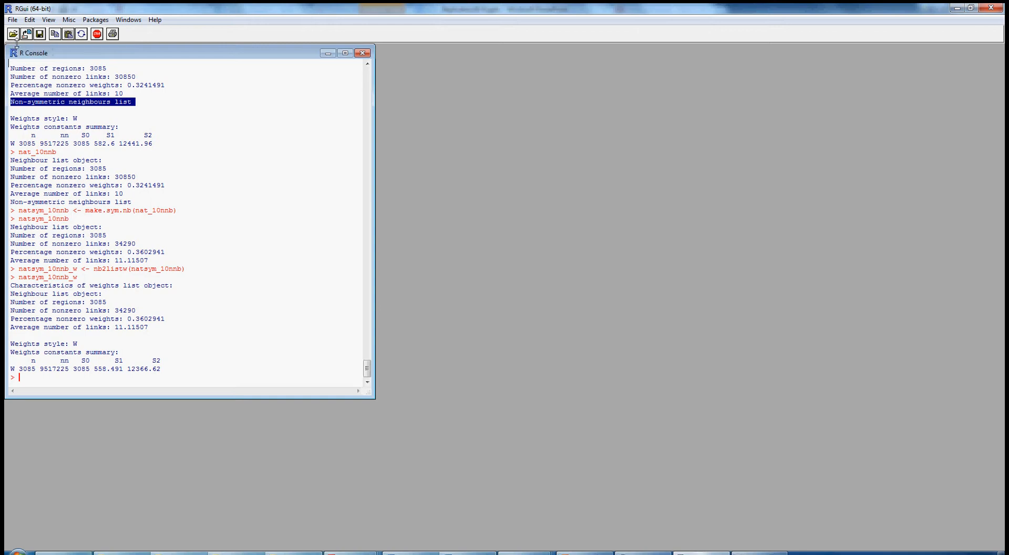
Step: Open the script "Replication1B-R_2-LISA cluster maps_Maps1-4.R" from the recent Balleretal2001 folder
left_click(13, 34)
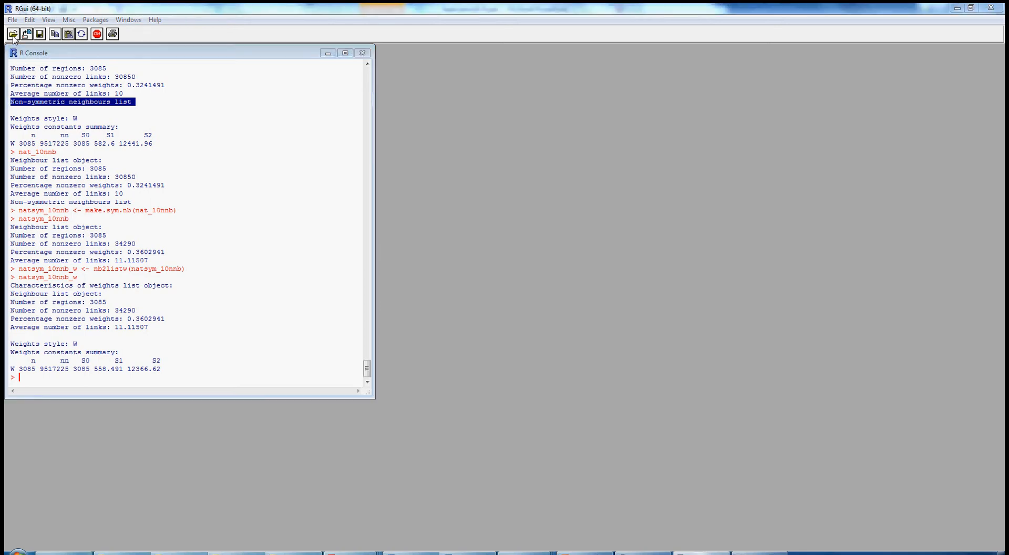
left_click(46, 128)
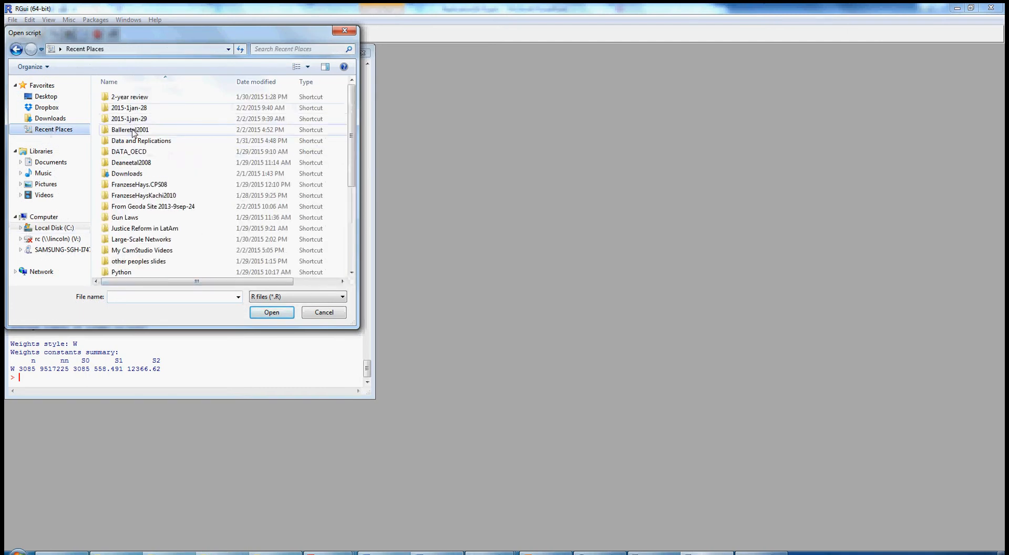
double_click(133, 130)
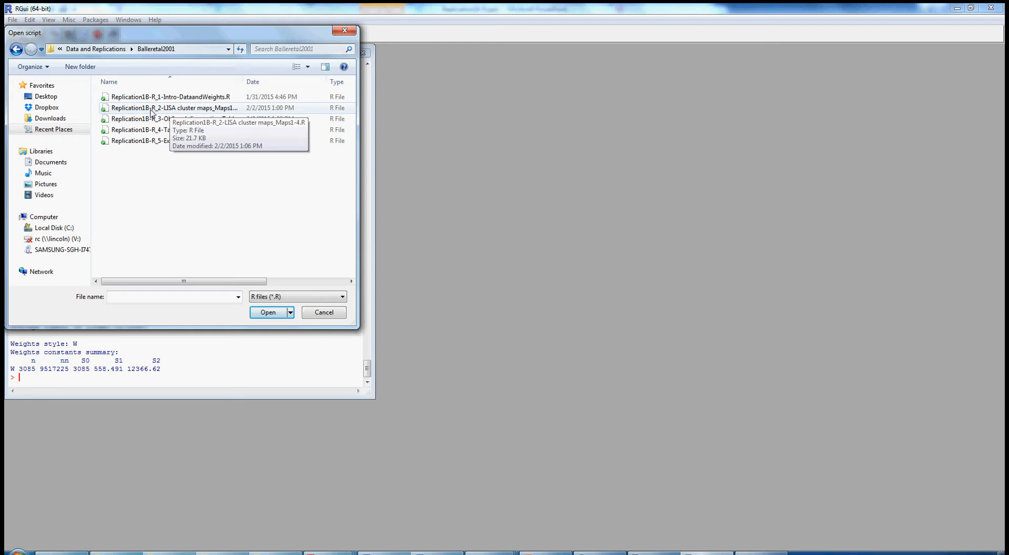
double_click(163, 107)
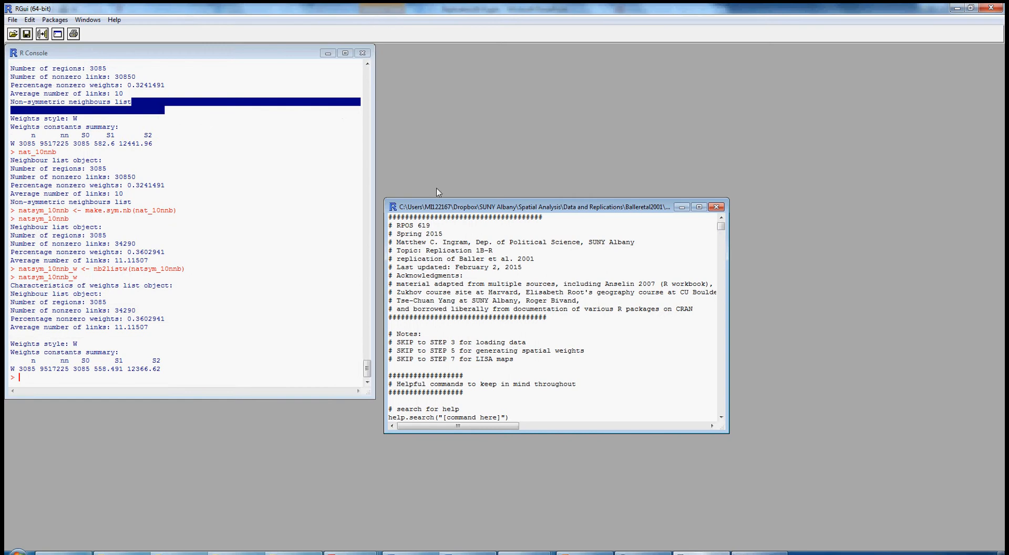
Step: Review the script's header notes, helpful commands, package installation and working-directory sections
left_click_drag(392, 217, 387, 323)
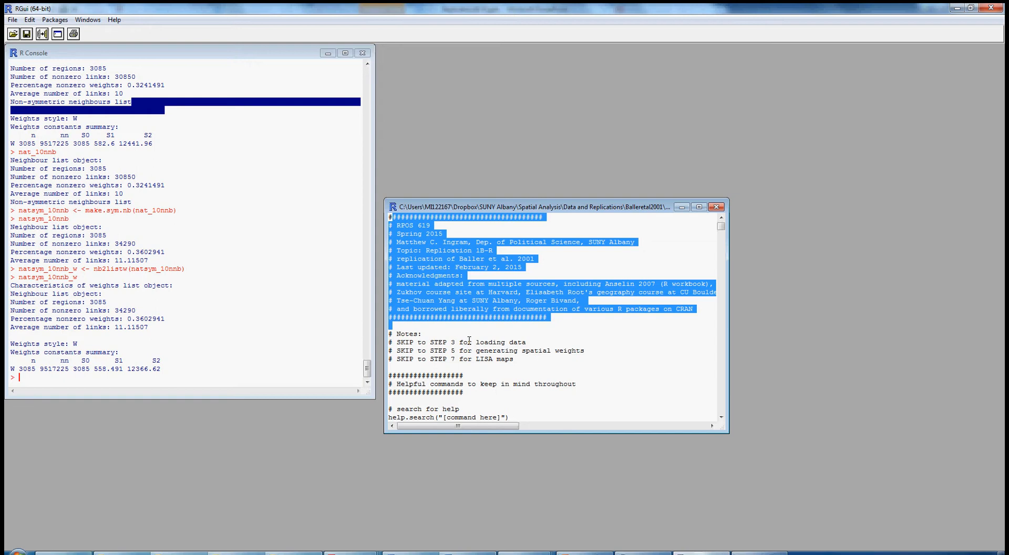
scroll(443, 367, "down", 5)
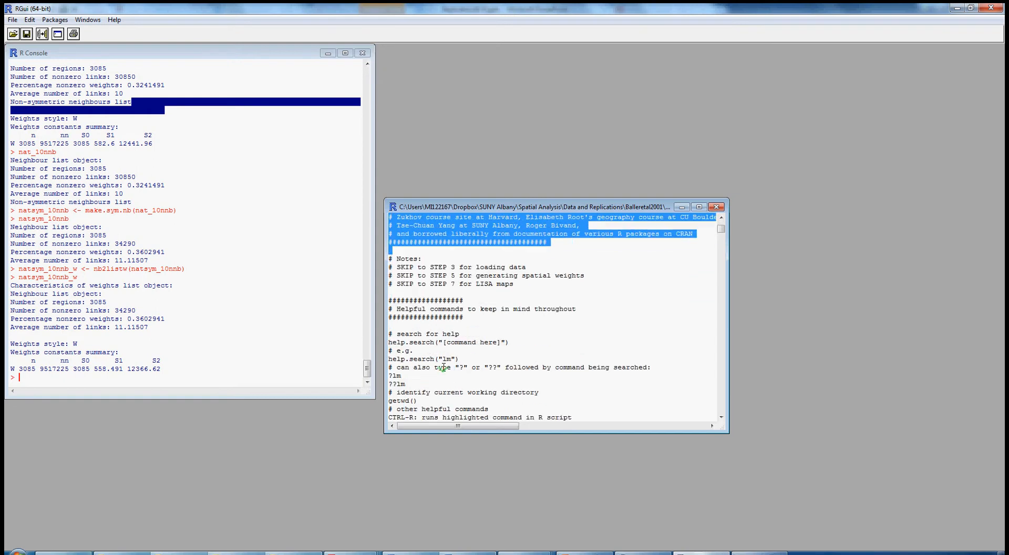
scroll(443, 367, "down", 4)
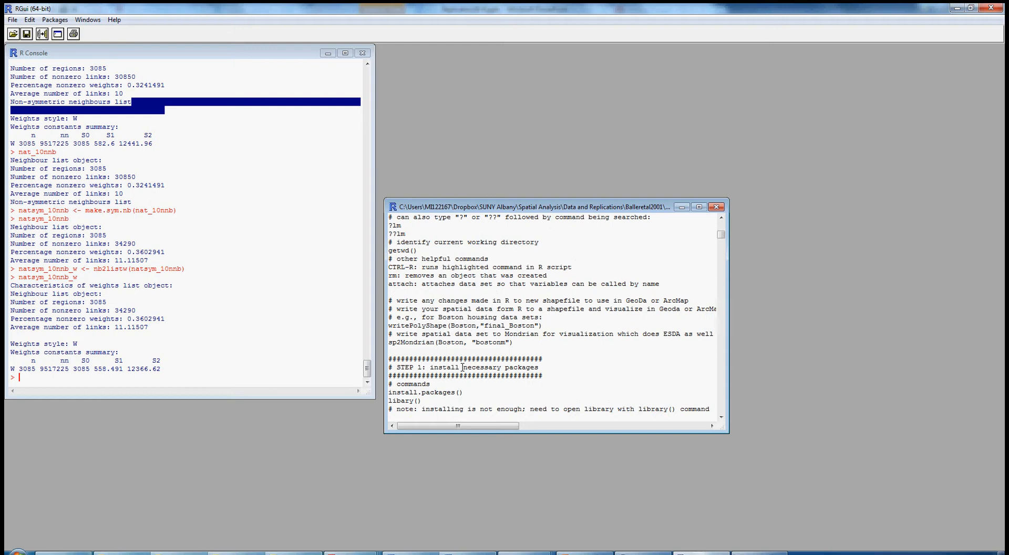
scroll(449, 351, "down", 3)
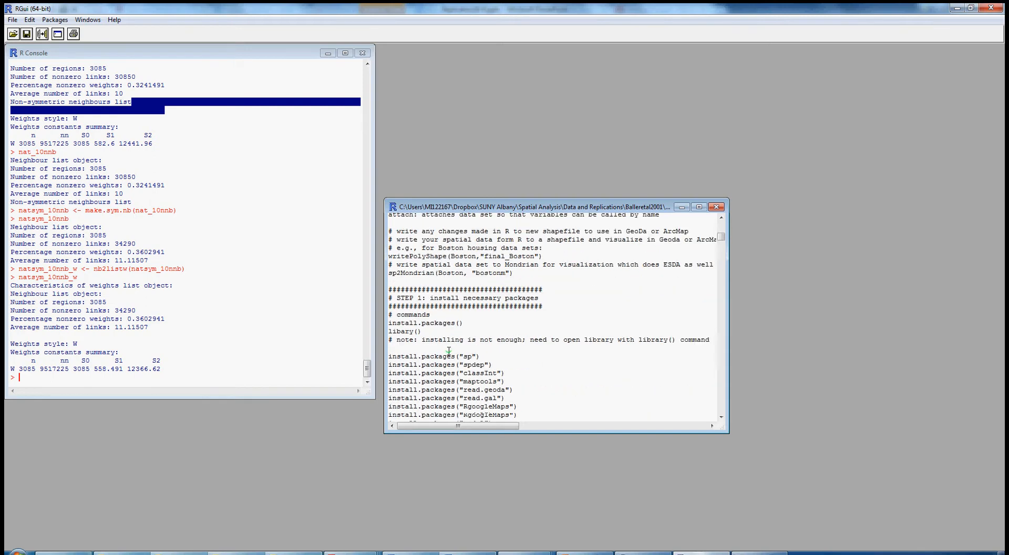
scroll(462, 337, "down", 7)
scroll(476, 319, "down", 5)
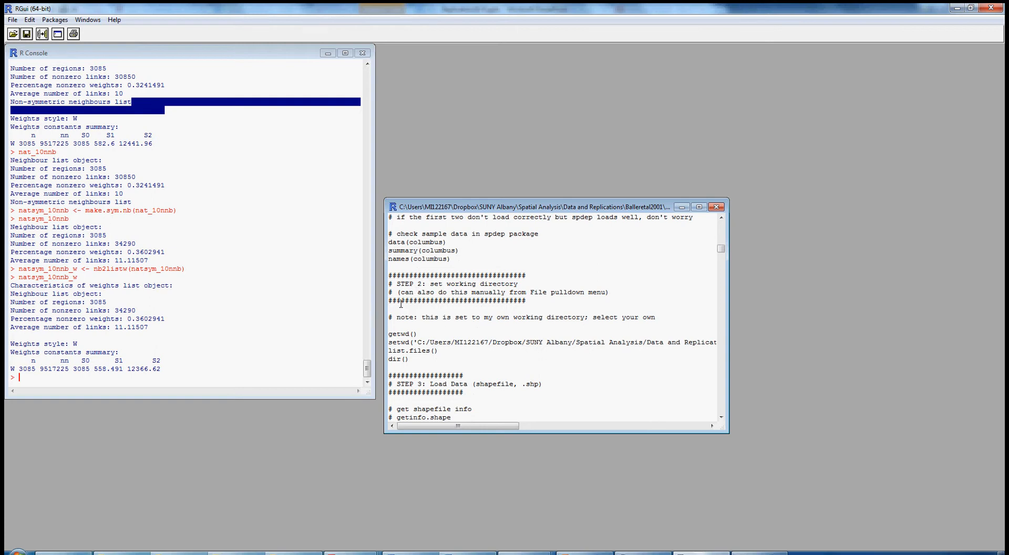
left_click_drag(401, 302, 405, 302)
left_click(421, 325)
Step: Read through the data-loading and spatial-weights sections to Step 6 on global spatial dependence, moving the script window nearer the console
scroll(453, 332, "down", 3)
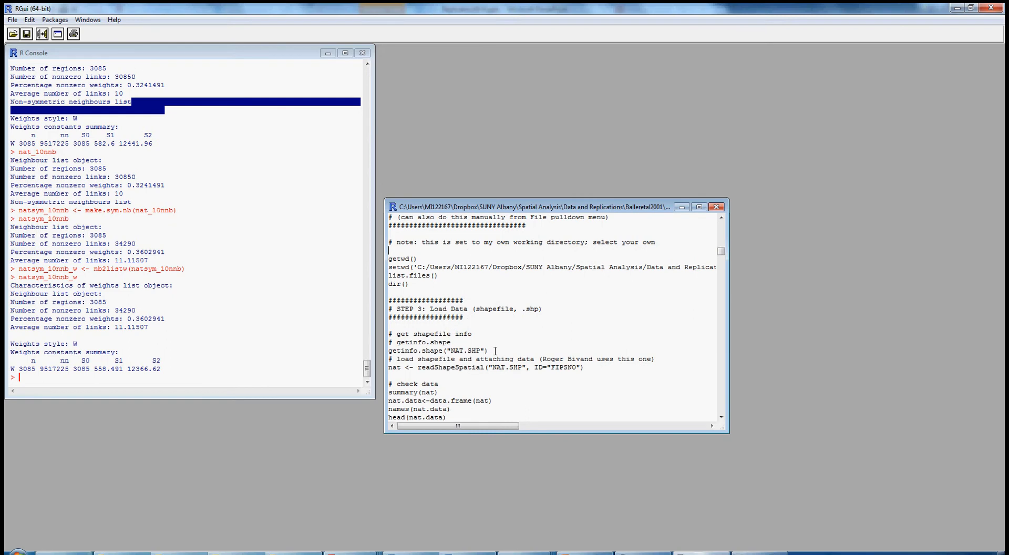
scroll(489, 294, "down", 2)
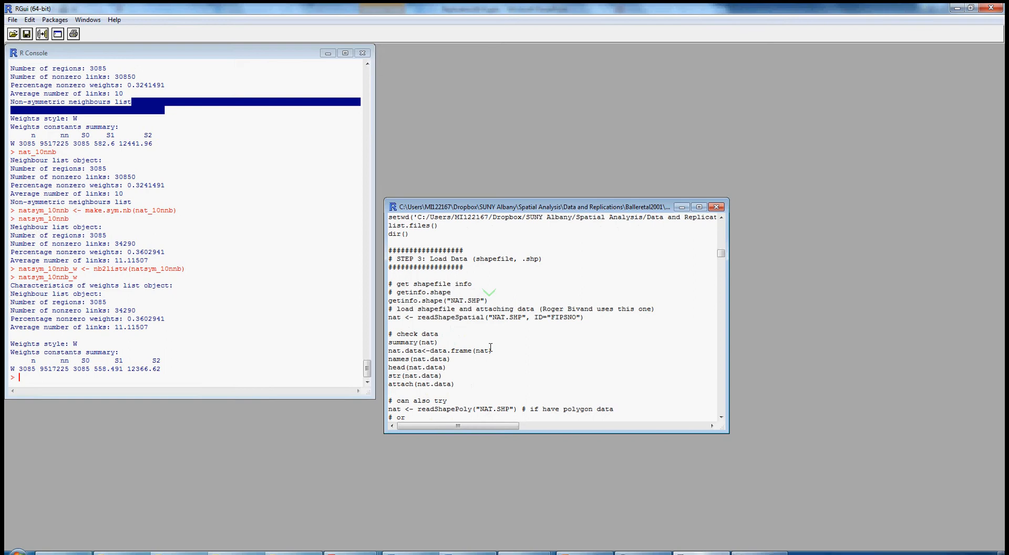
scroll(471, 266, "down", 12)
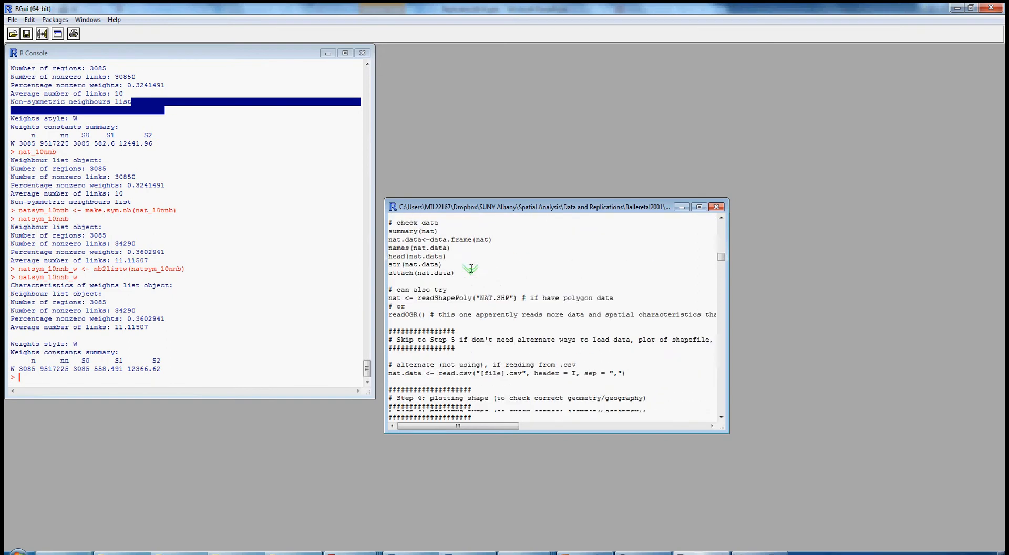
scroll(471, 269, "down", 8)
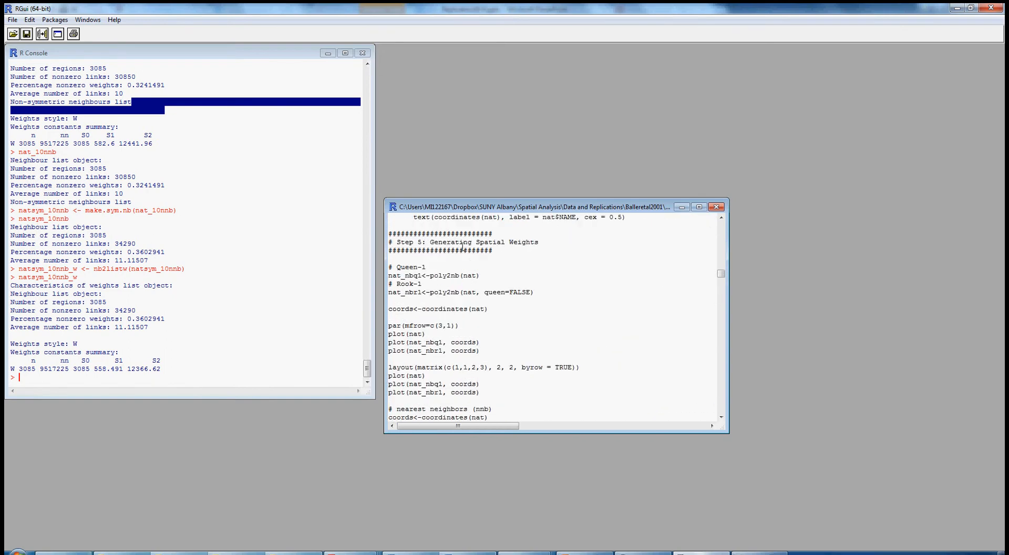
scroll(464, 300, "down", 10)
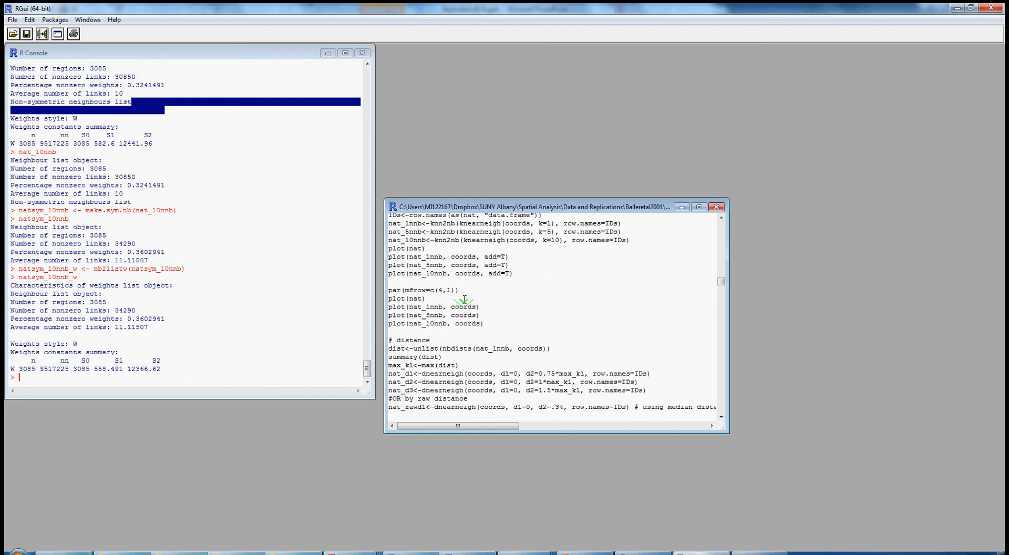
scroll(465, 300, "down", 12)
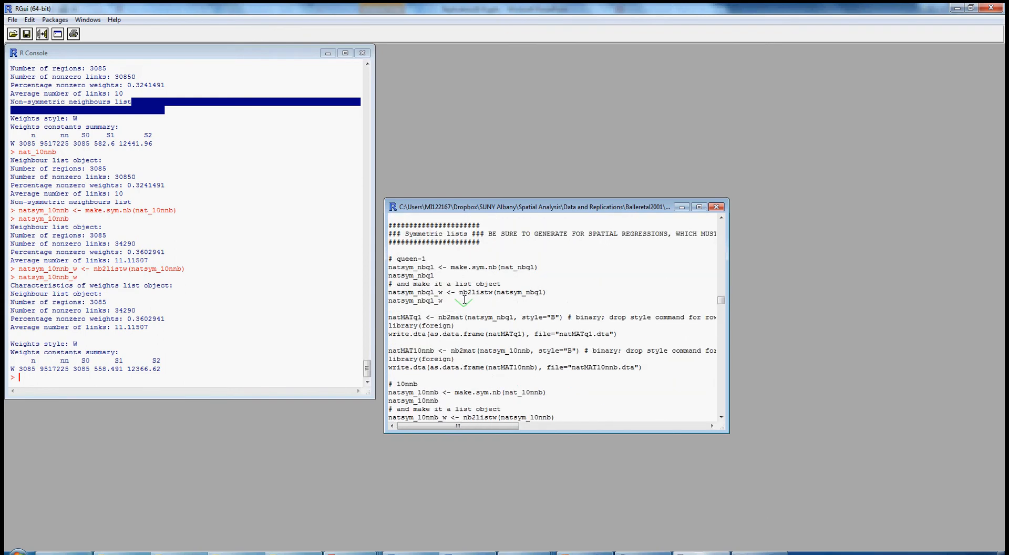
scroll(465, 300, "down", 7)
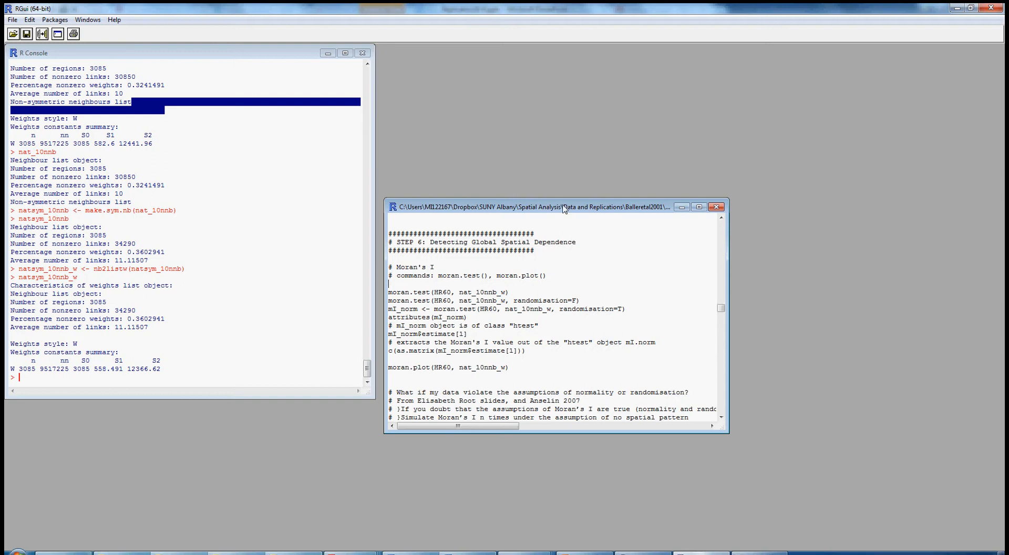
left_click_drag(563, 209, 473, 148)
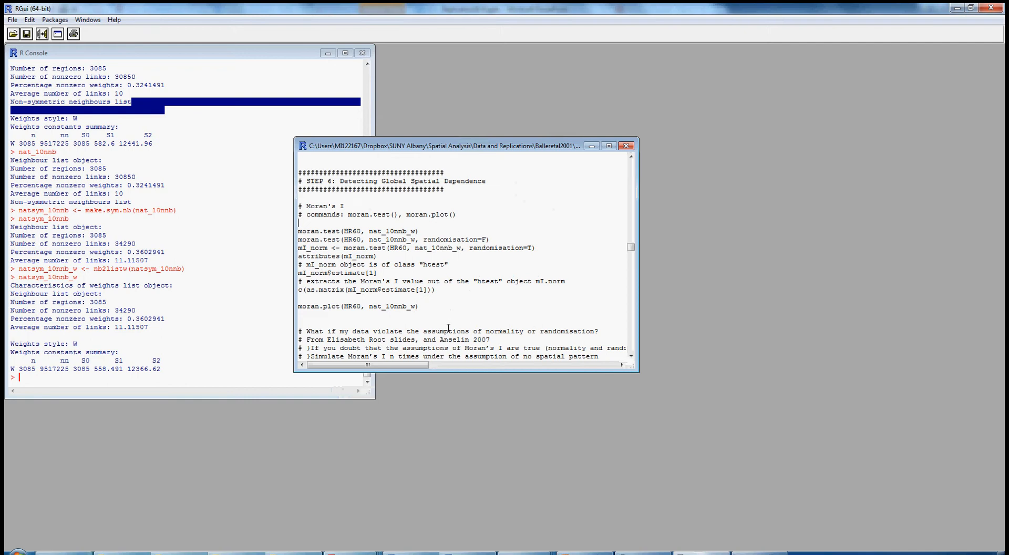
Step: Switch to Balleretal2001.pdf in Adobe Acrobat, move its window beside the R console and make it taller
mouse_move(359, 550)
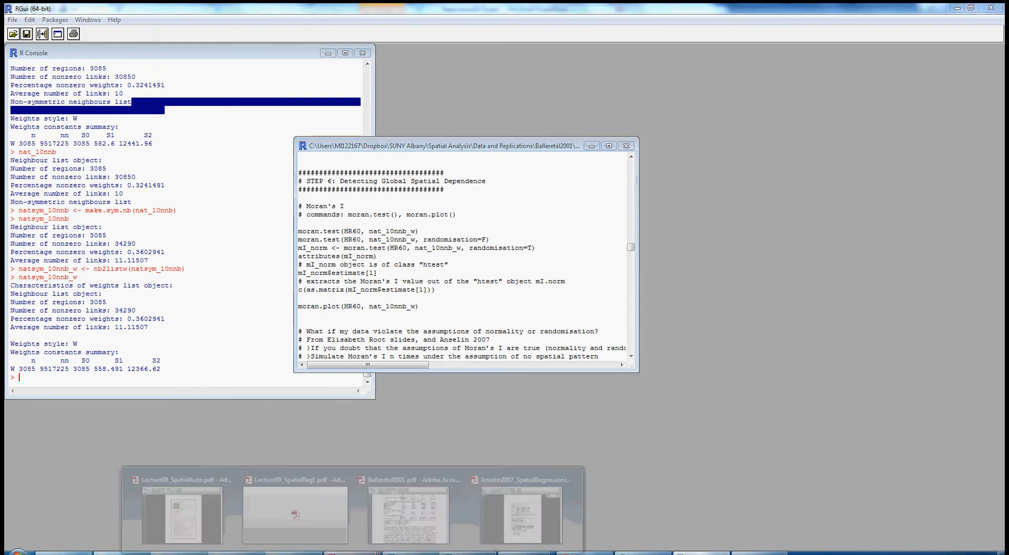
left_click(410, 509)
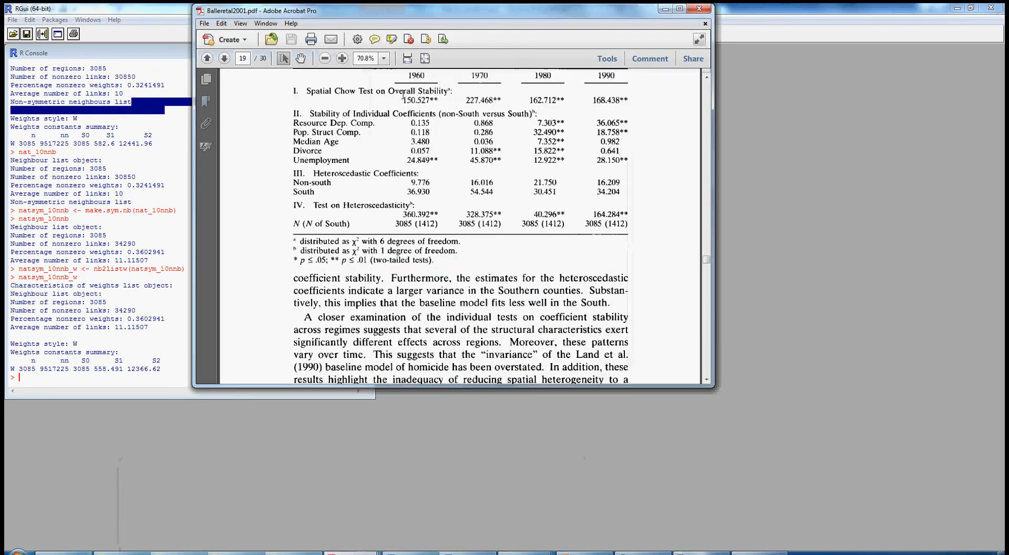
left_click_drag(475, 18, 760, 21)
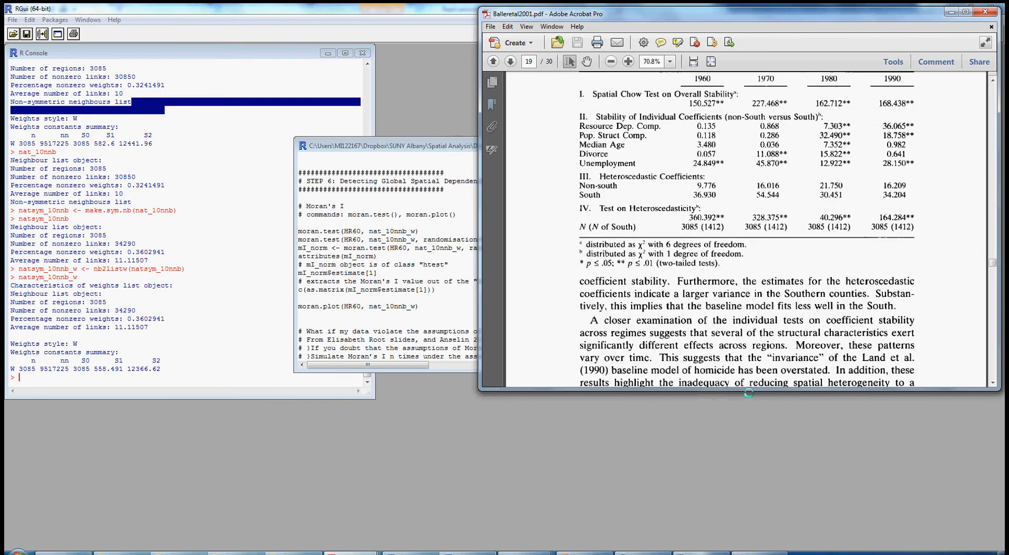
left_click_drag(748, 390, 757, 546)
Step: Find the Results section on page 13 of the article, where the Global Moran's I statistics are discussed
scroll(745, 471, "up", 15)
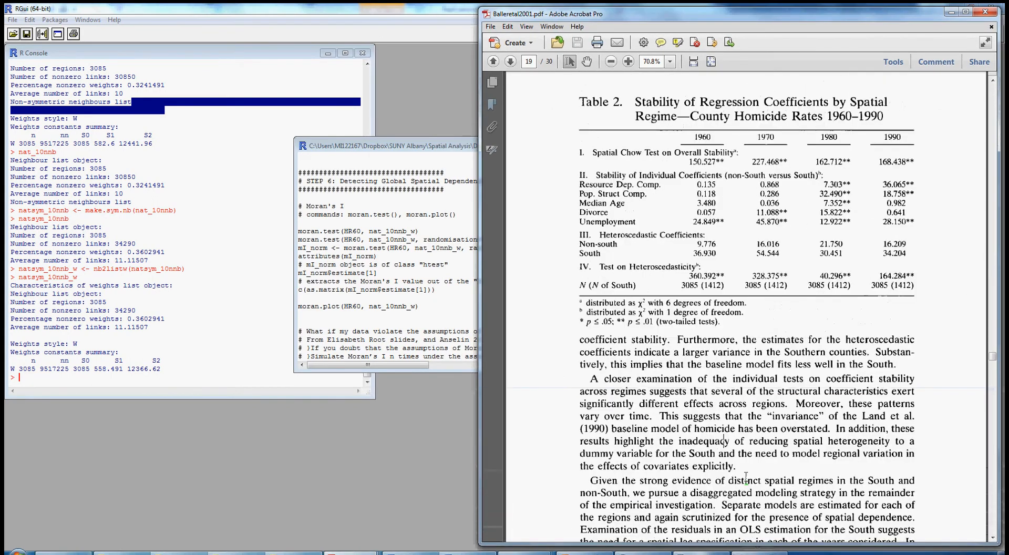
scroll(745, 470, "up", 10)
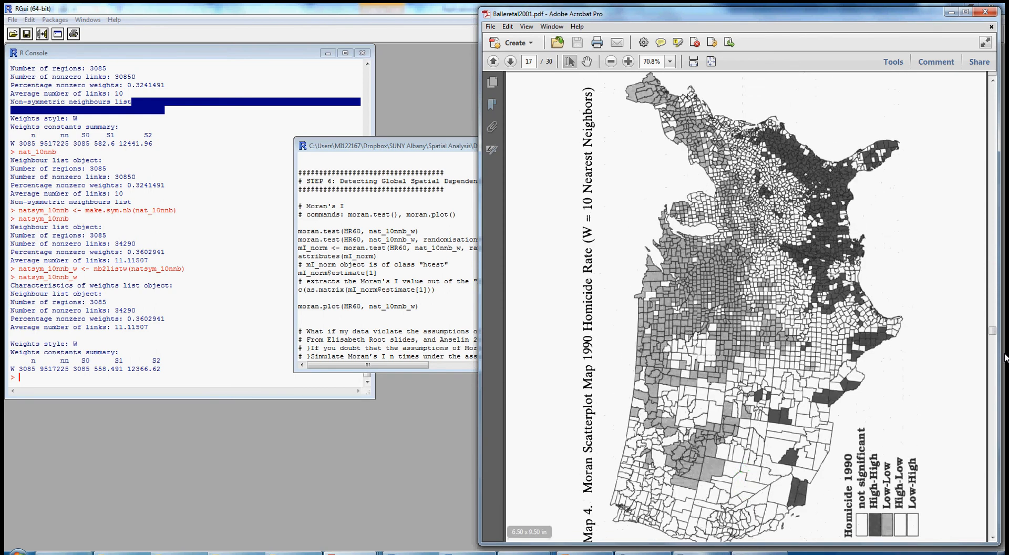
left_click_drag(992, 331, 992, 288)
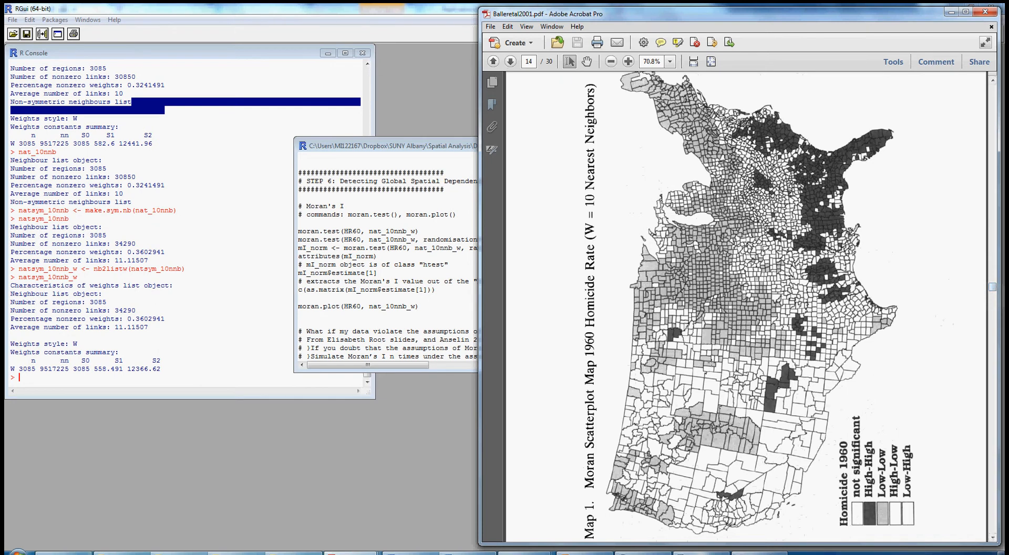
scroll(681, 367, "up", 10)
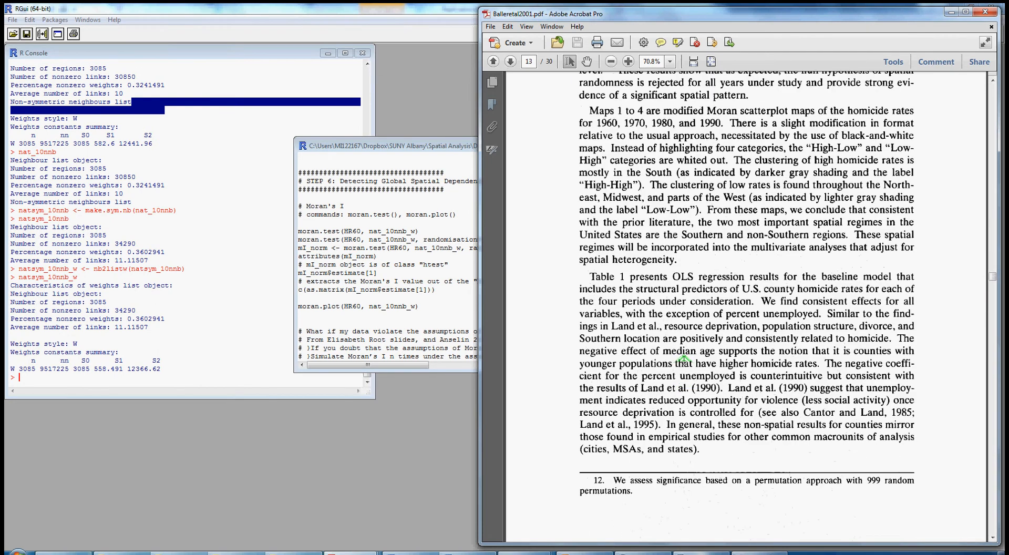
scroll(682, 365, "up", 5)
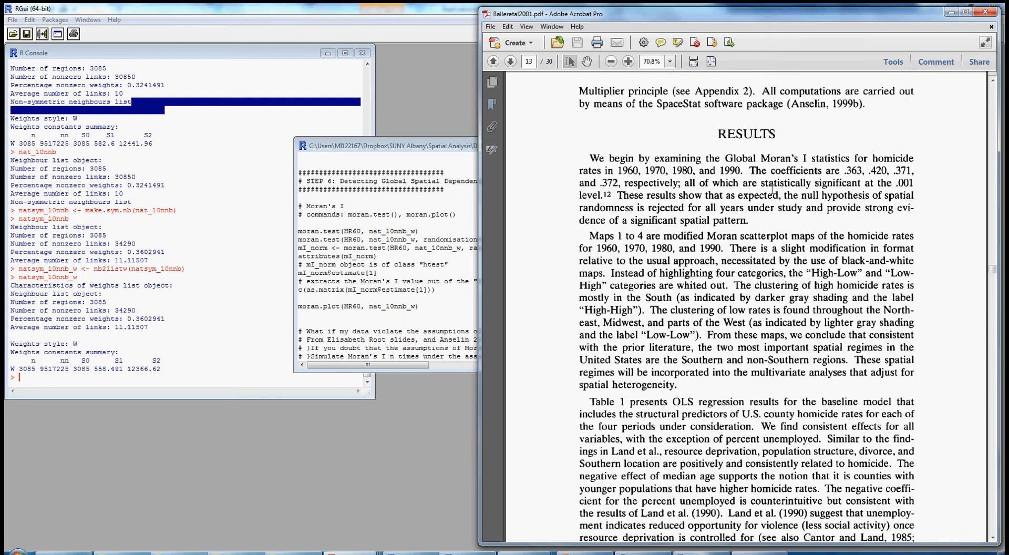
scroll(771, 190, "up", 2)
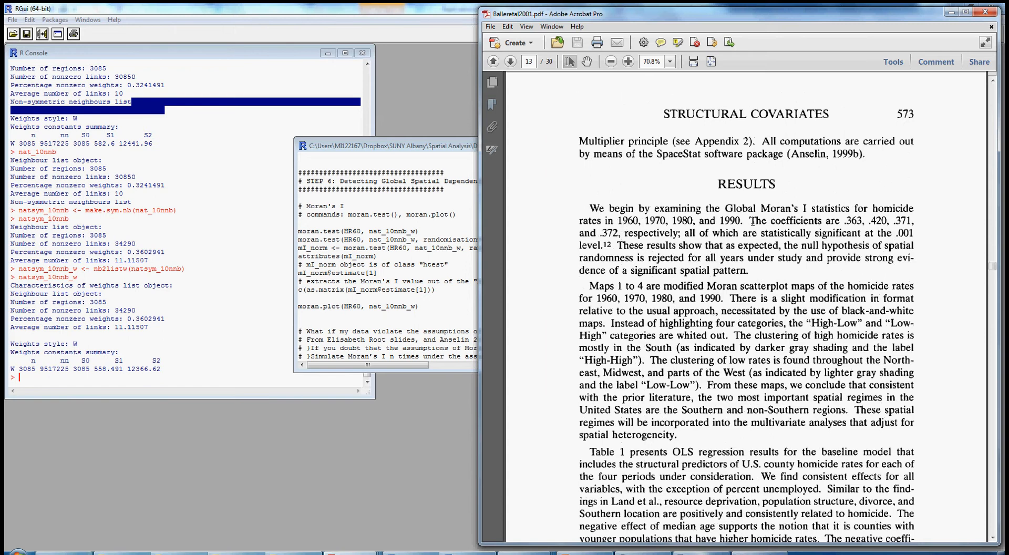
Step: Examine the sentence reporting the Moran's I coefficients, marking the whole list and the 1960 value
left_click_drag(771, 221, 831, 221)
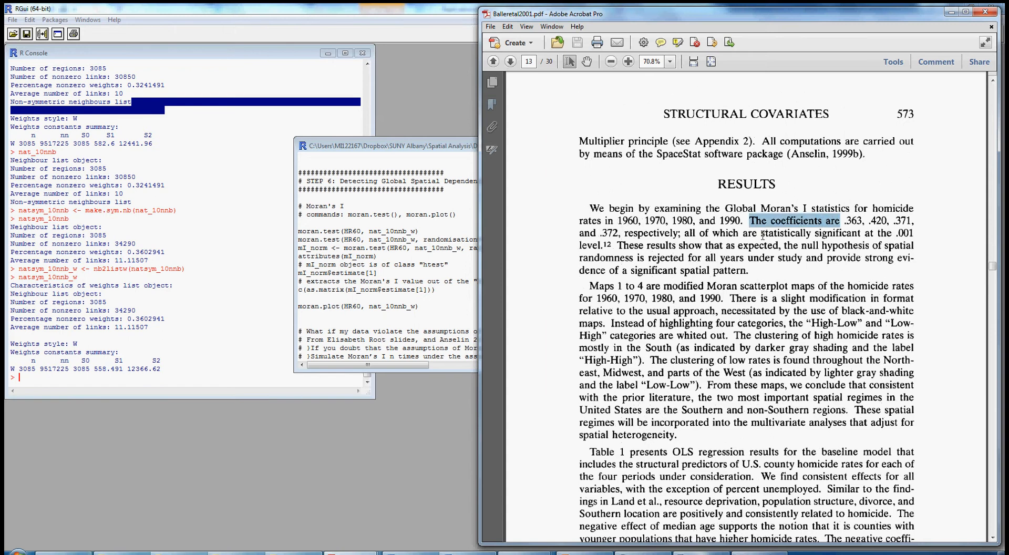
left_click(753, 223)
left_click_drag(751, 221, 619, 233)
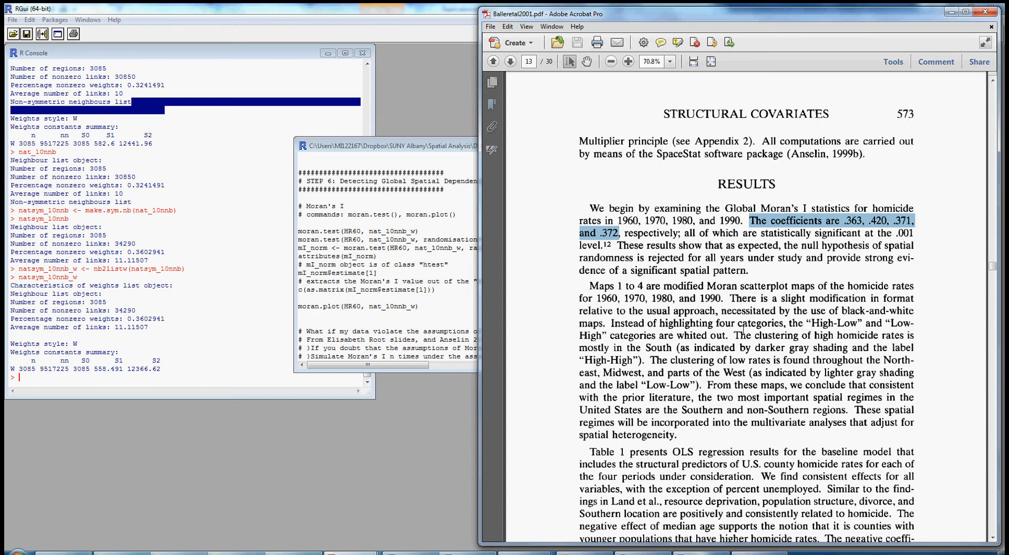
left_click(846, 247)
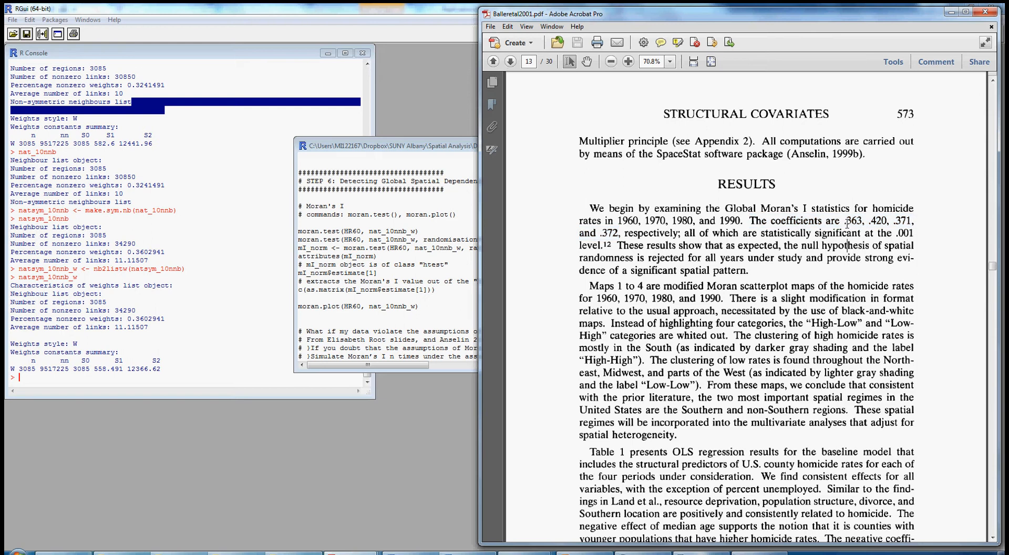
left_click_drag(843, 221, 862, 220)
Step: Return to RGui, make the script window taller and point out the moran.test() and moran.plot() commands in Step 6
left_click(425, 337)
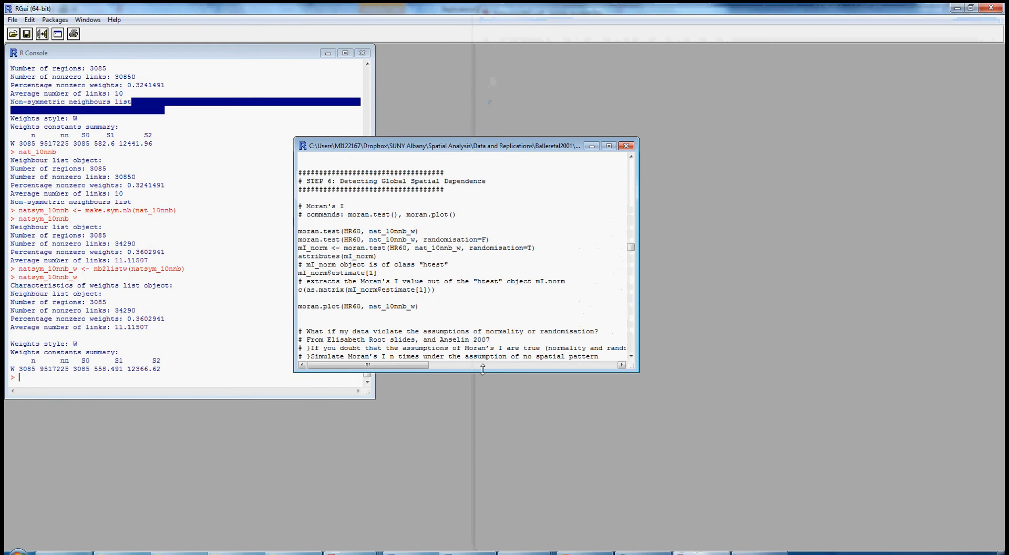
left_click_drag(482, 369, 482, 478)
left_click(315, 221)
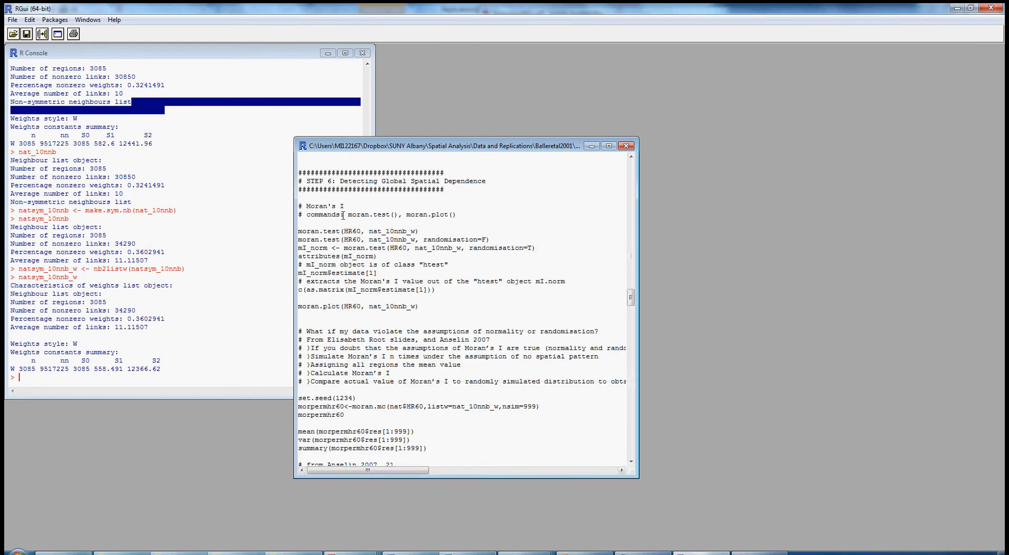
left_click_drag(348, 215, 430, 213)
left_click(407, 213)
left_click_drag(448, 213, 450, 213)
Step: Add the line attach(nat.data) below the Moran's I commands comment and run it in the console
left_click(331, 220)
key("Return")
type("atta")
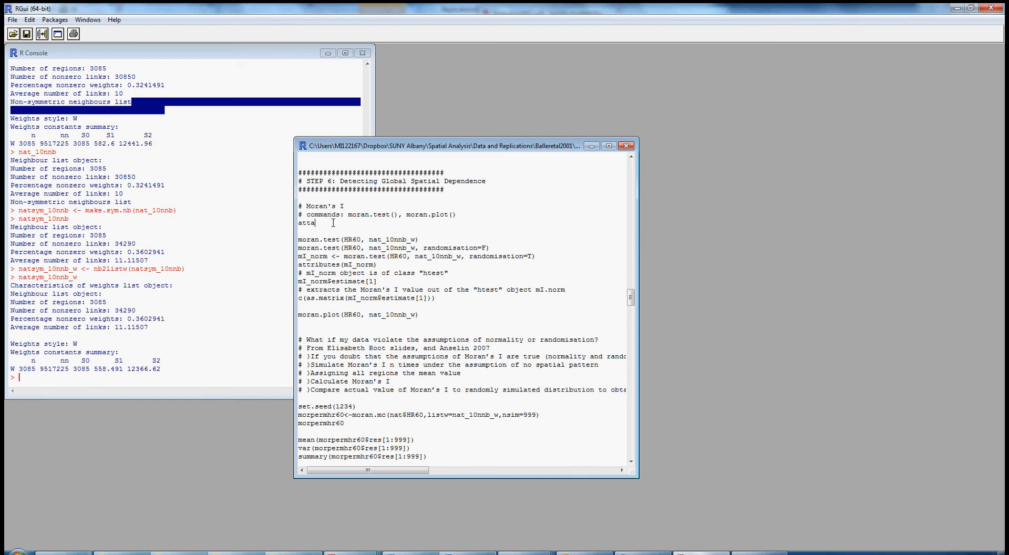
type("ch(nat.data)")
left_click_drag(370, 221, 269, 226)
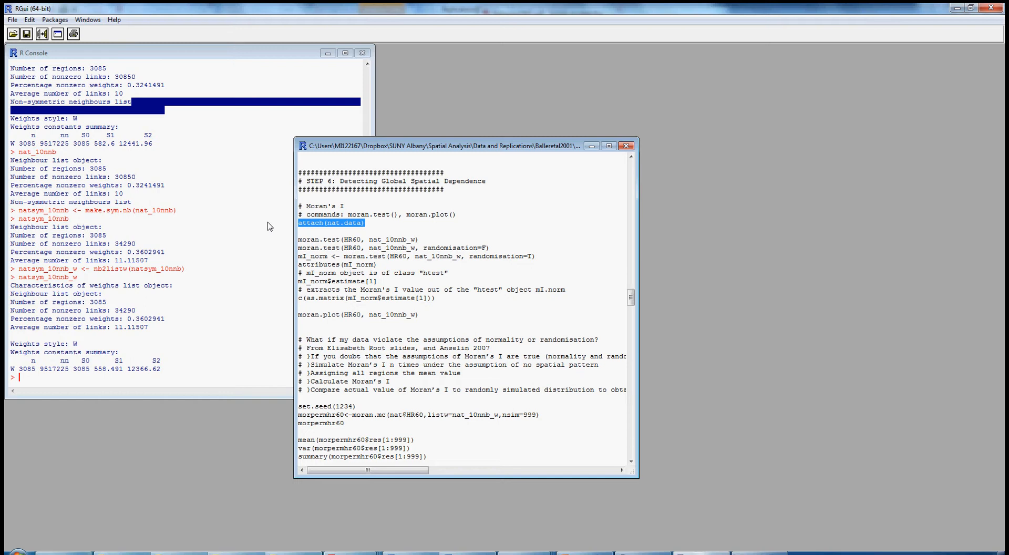
key("ctrl+r")
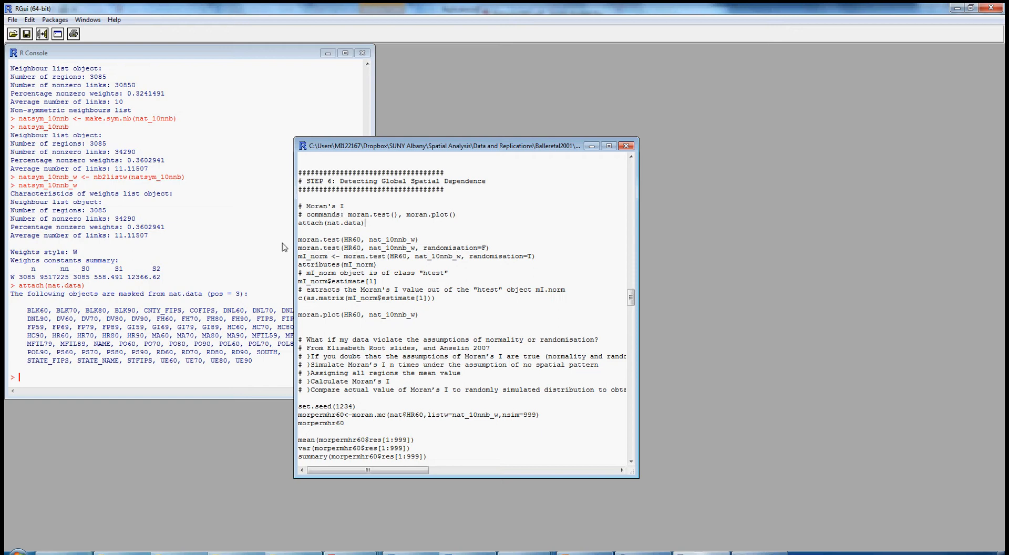
Step: Try prefixing HR60 with nat.data$ in the first moran.test call
left_click_drag(344, 240, 361, 239)
left_click(345, 239)
type("nat.data$")
left_click(382, 239)
key("BackSpace")
key("BackSpace")
key("BackSpace")
key("BackSpace")
key("BackSpace")
left_click(361, 239)
key("BackSpace")
key("BackSpace")
key("BackSpace")
key("BackSpace")
Step: Point out the arguments of the first moran.test call and run moran.test(HR60, nat_10nnb_w) in the console
left_click_drag(298, 239, 339, 241)
left_click_drag(344, 239, 414, 238)
left_click_drag(419, 239, 297, 239)
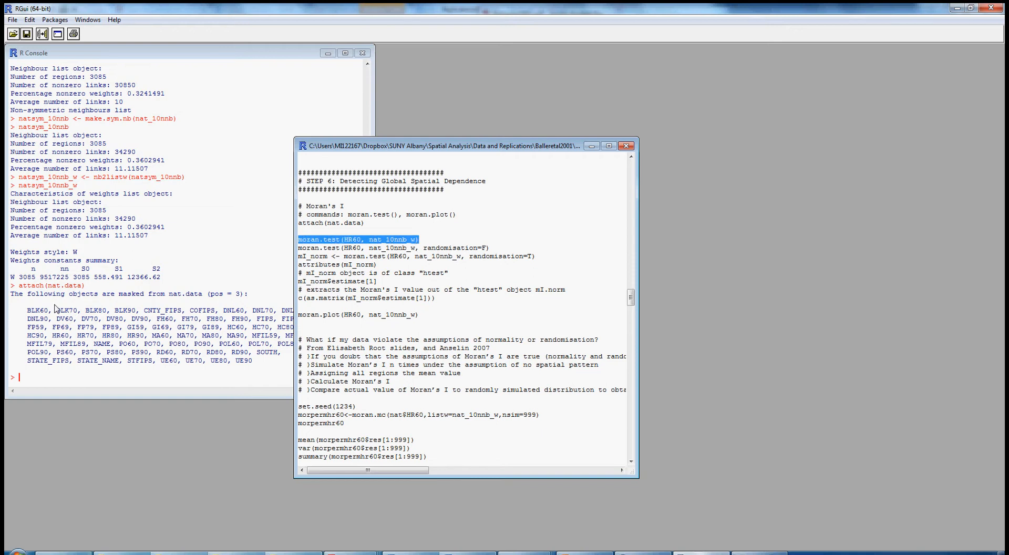
key("ctrl+r")
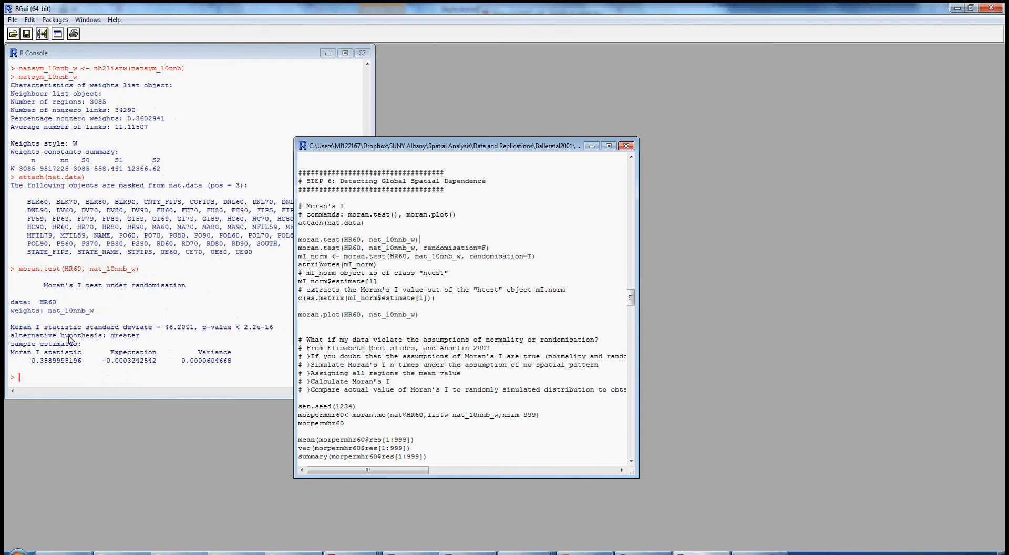
Step: Examine the Moran's I test output in the console, marking the Moran I statistic and the p-value
left_click(83, 362)
left_click_drag(82, 361, 32, 366)
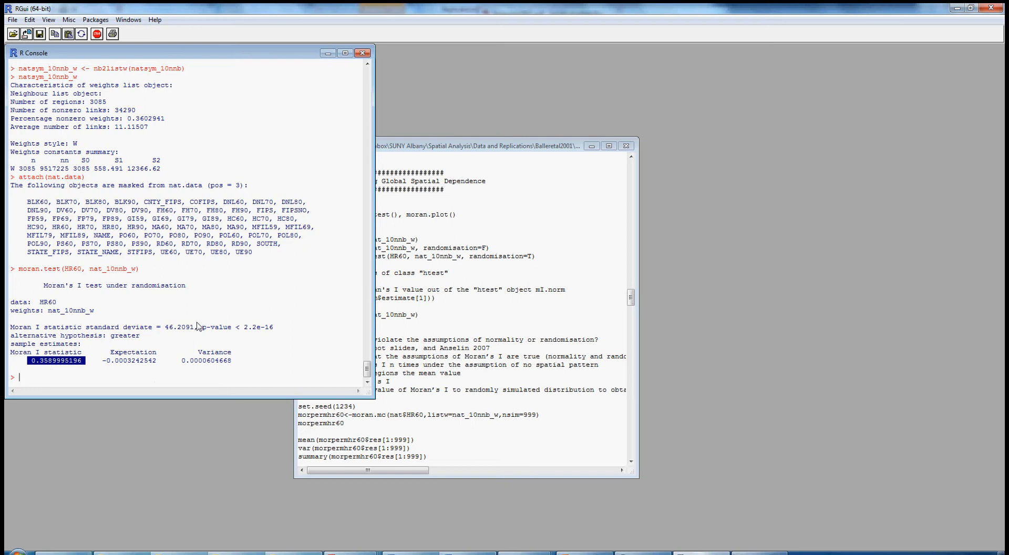
left_click_drag(203, 327, 271, 334)
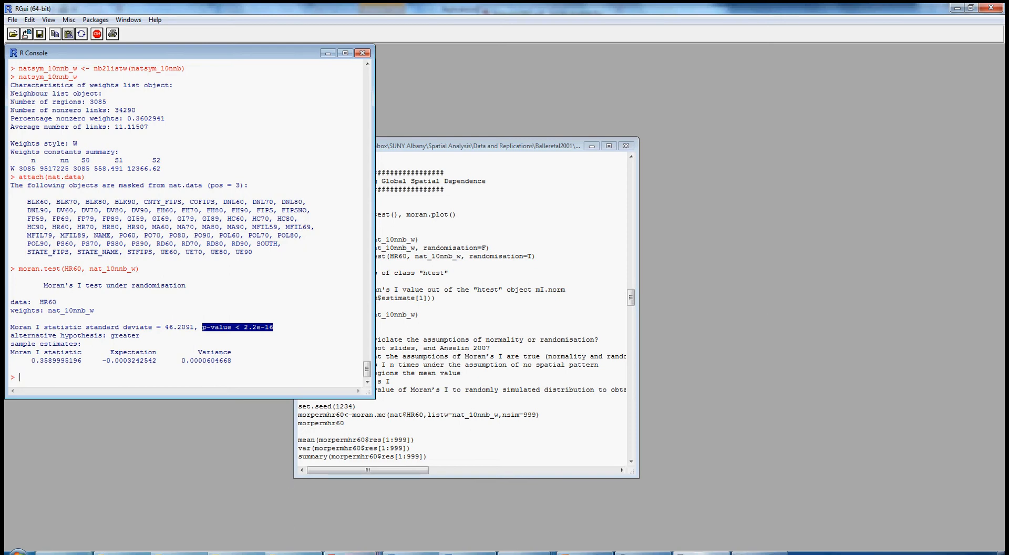
Step: Switch to Balleretal2001.pdf in Adobe Acrobat Pro, mark the 1960 Moran's I coefficient for comparison, and return to RGui
left_click(351, 551)
left_click(408, 505)
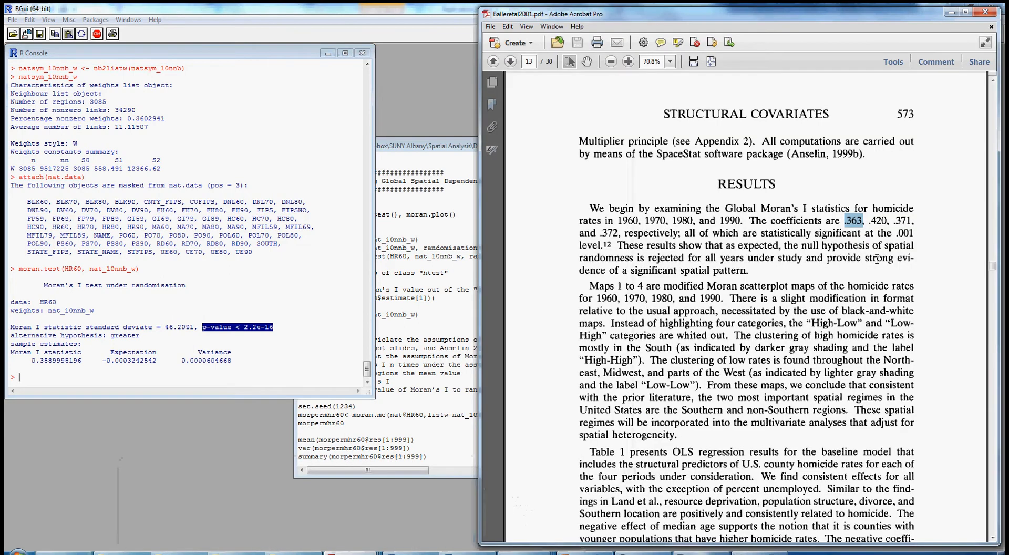
left_click(855, 243)
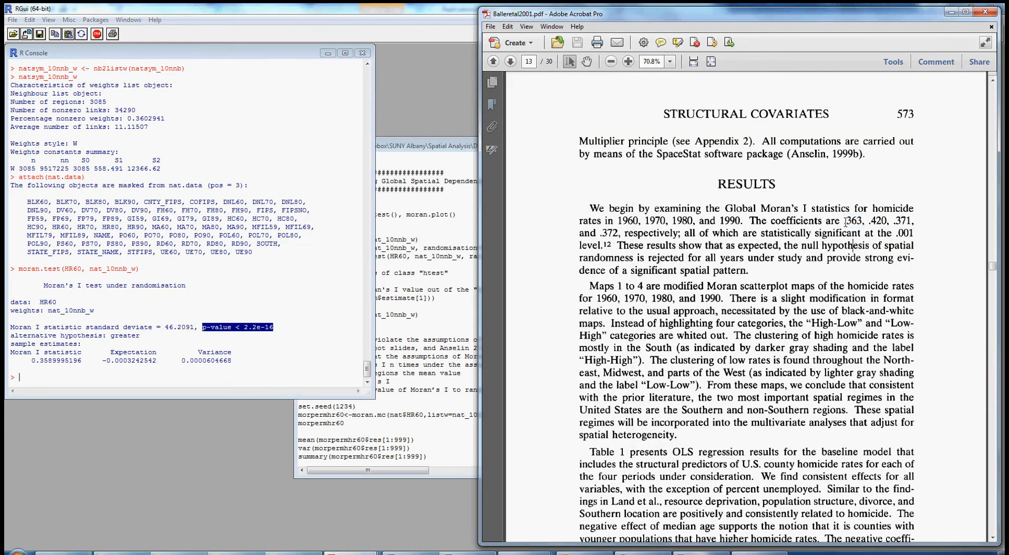
left_click_drag(844, 221, 863, 220)
left_click(424, 385)
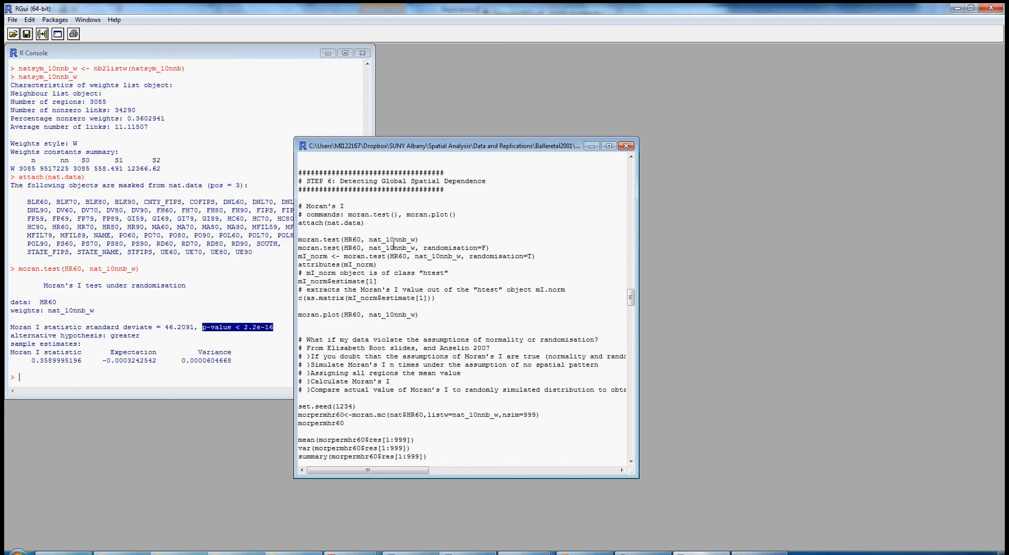
Step: Examine the nat_10nnb_w weights argument, the symmetric 10nnb list code above Step 6, and the Moran I statistic in the console
left_click_drag(369, 239, 415, 240)
scroll(413, 262, "up", 10)
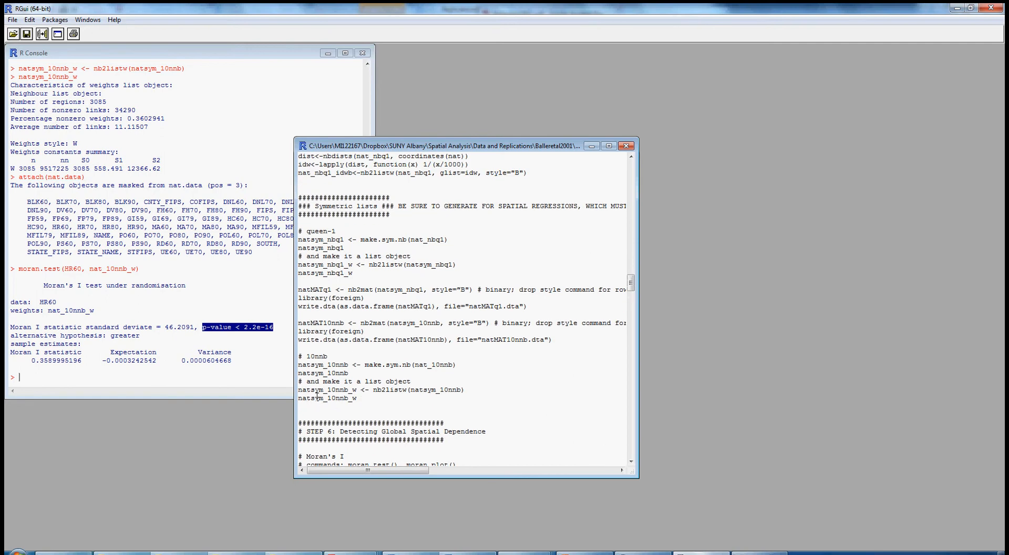
scroll(321, 391, "down", 2)
scroll(321, 391, "down", 4)
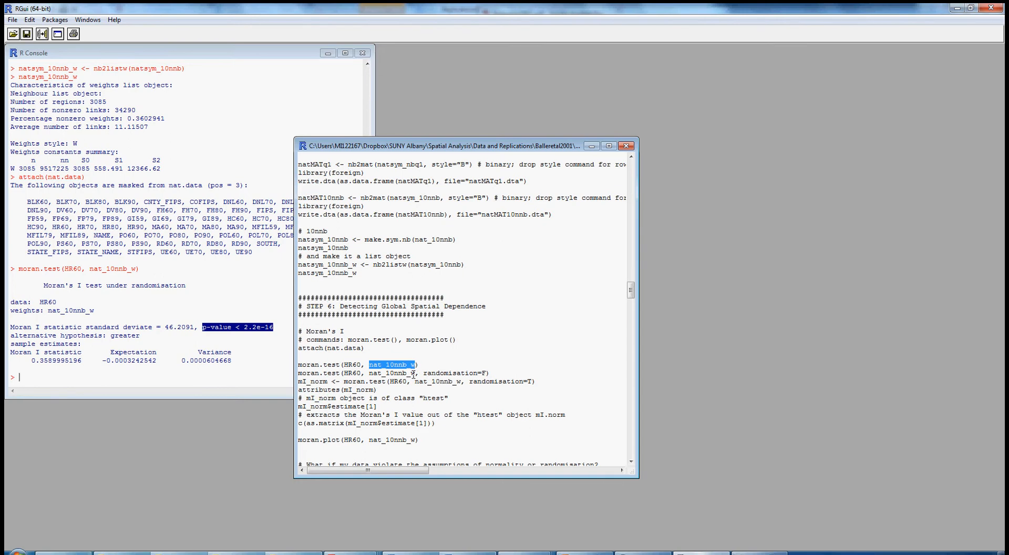
scroll(413, 374, "down", 3)
left_click(71, 361)
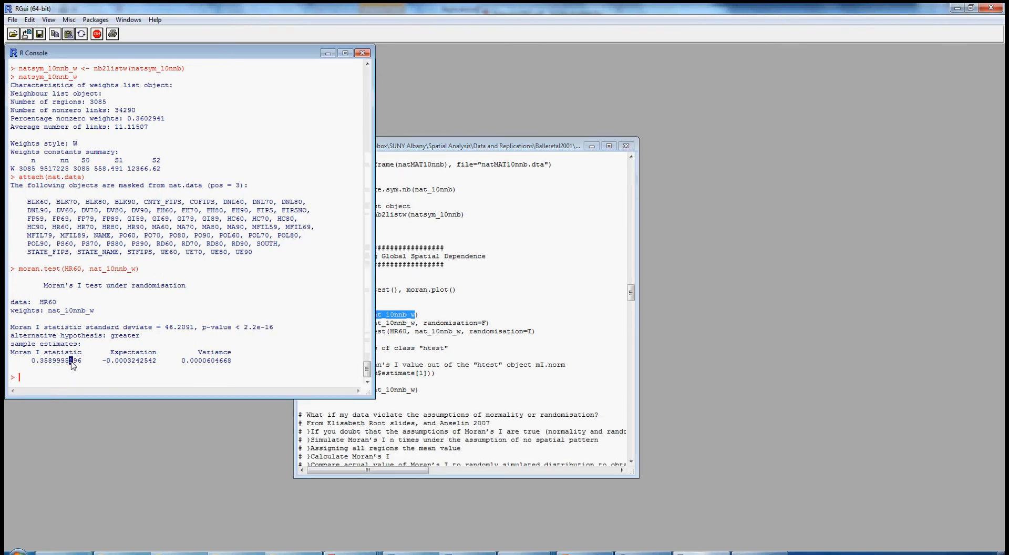
left_click(422, 314)
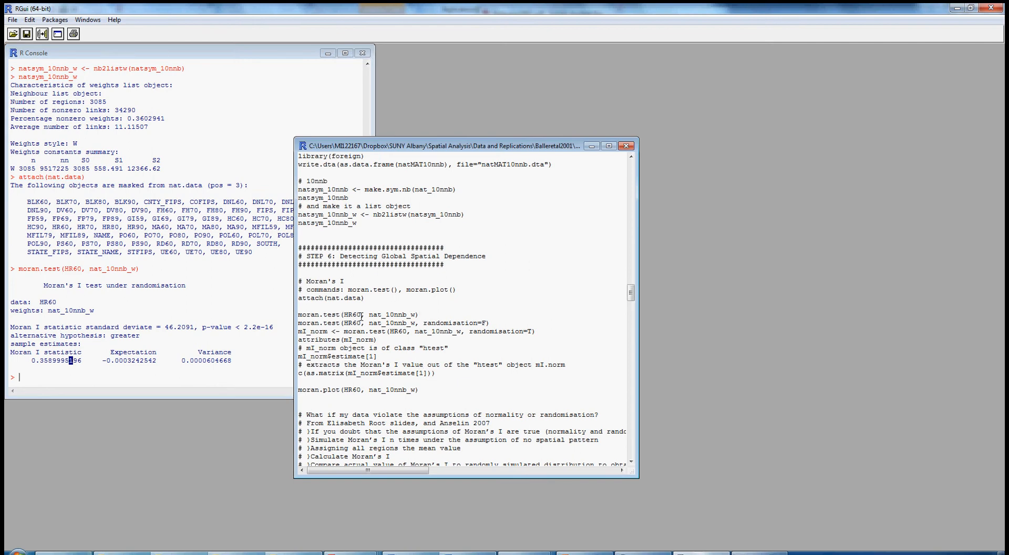
scroll(356, 336, "down", 2)
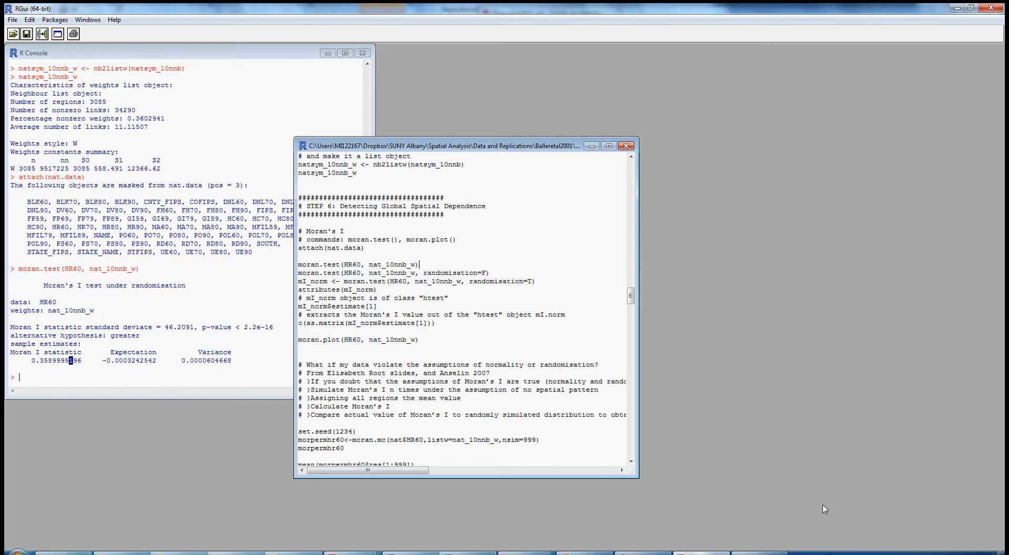
left_click(836, 549)
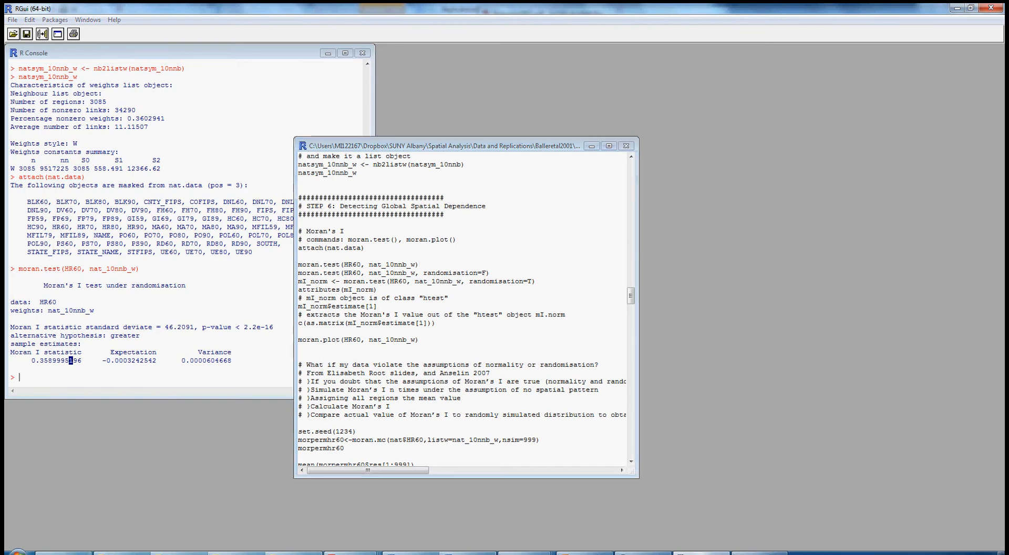
left_click(45, 359)
left_click(31, 358)
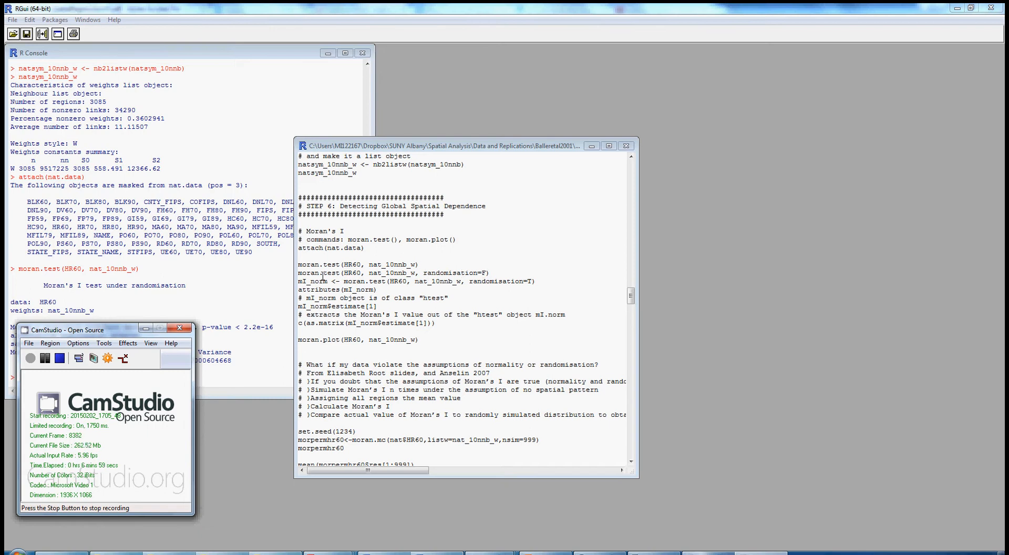
left_click(427, 268)
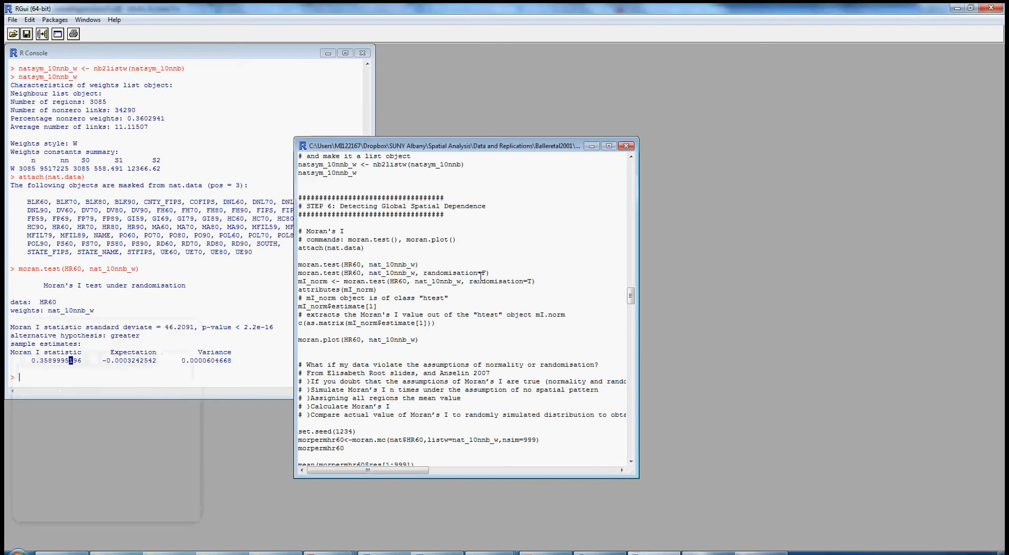
Step: Mark randomisation=F in the second moran.test call, search R help with ??moran.test, and open the spdep moran.test page
left_click_drag(487, 272, 423, 271)
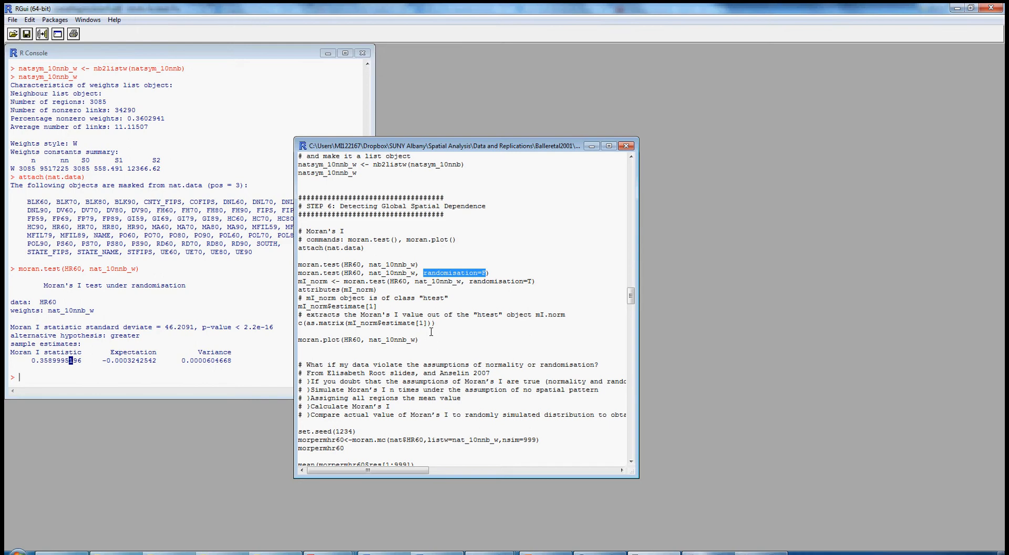
left_click(68, 378)
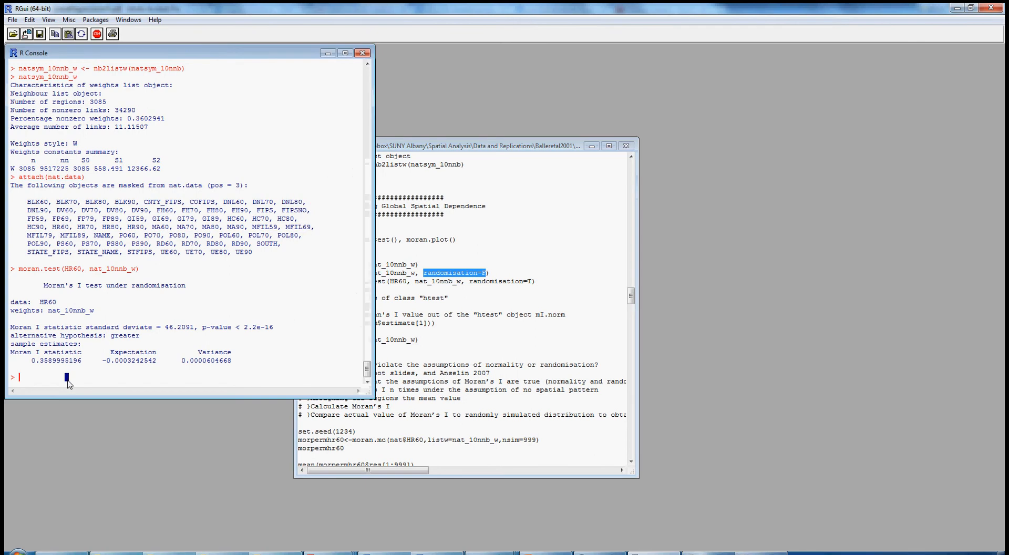
type("?")
type("moran")
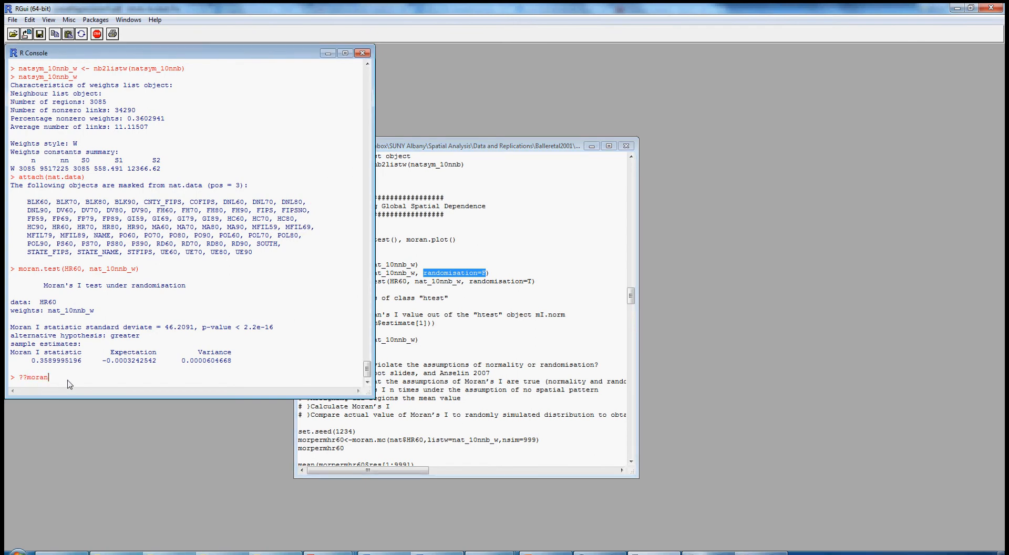
type(".test")
key("Return")
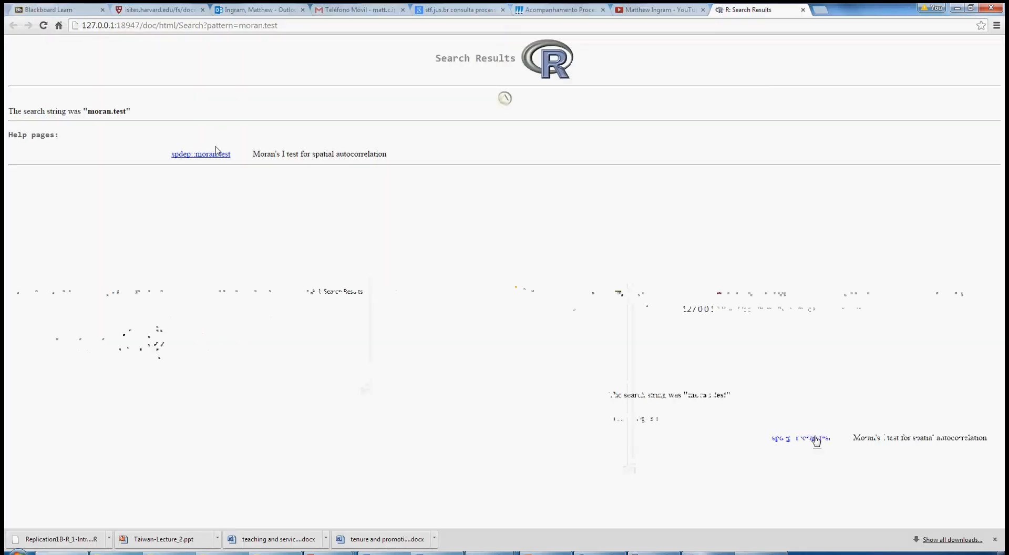
left_click(214, 156)
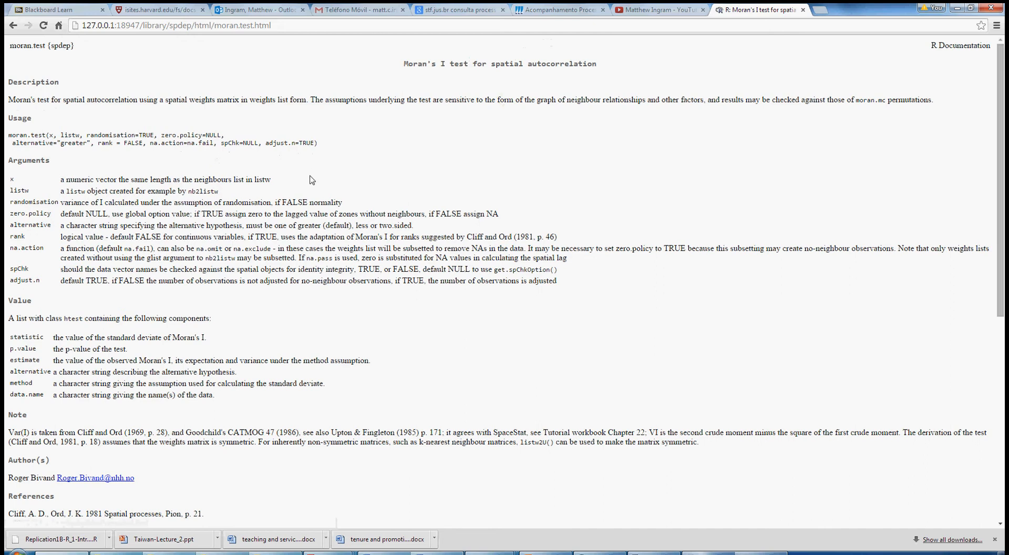
Step: Examine the moran.test usage, marking the randomisation and zero.policy defaults, then close the help page and return to RGui
left_click_drag(9, 137, 330, 142)
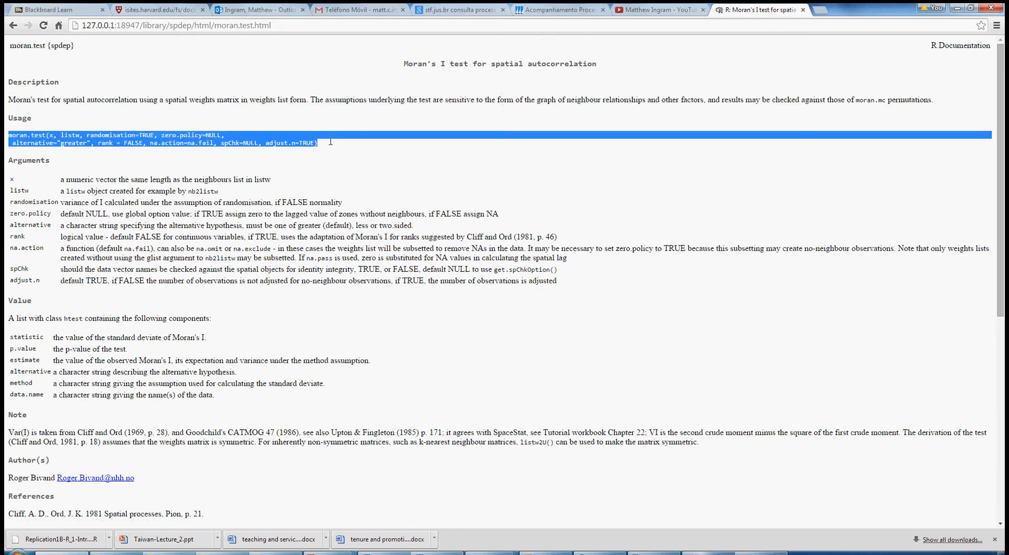
left_click(184, 145)
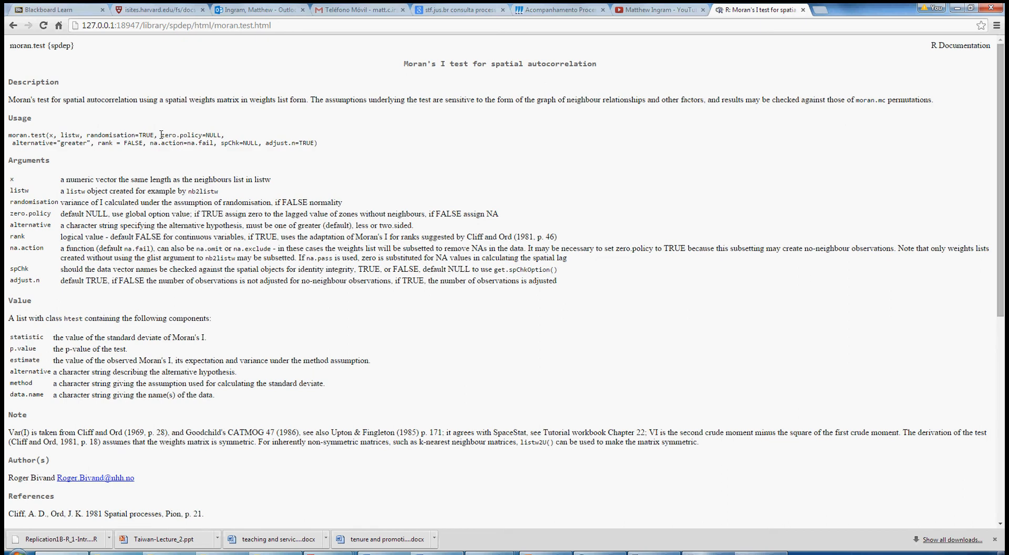
left_click_drag(87, 135, 155, 135)
left_click_drag(162, 135, 221, 135)
left_click_drag(223, 135, 208, 138)
left_click(802, 9)
left_click(664, 552)
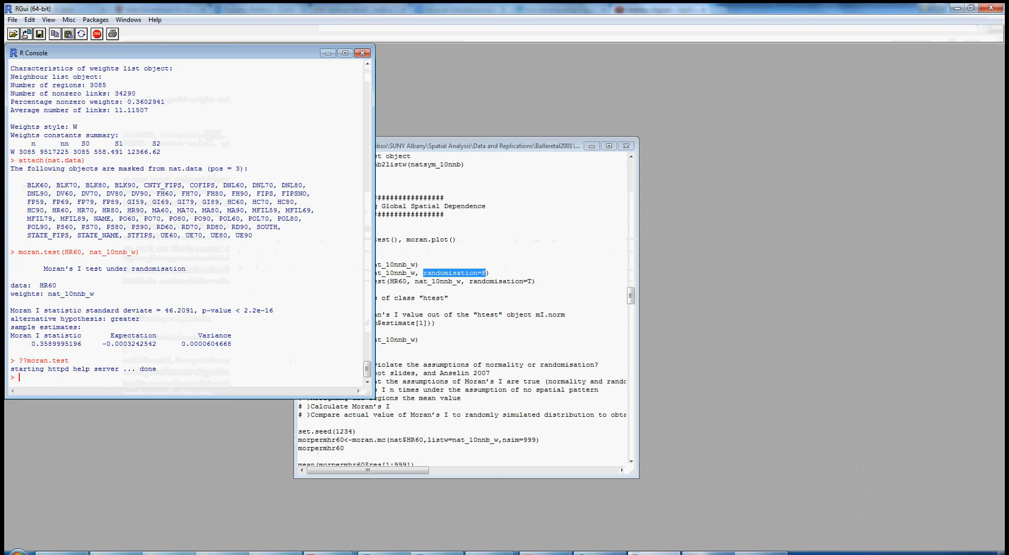
Step: Compare the Moran I statistic in the console with the 1960 coefficient in Balleretal2001.pdf, marking its first decimals back in RGui
left_click(581, 391)
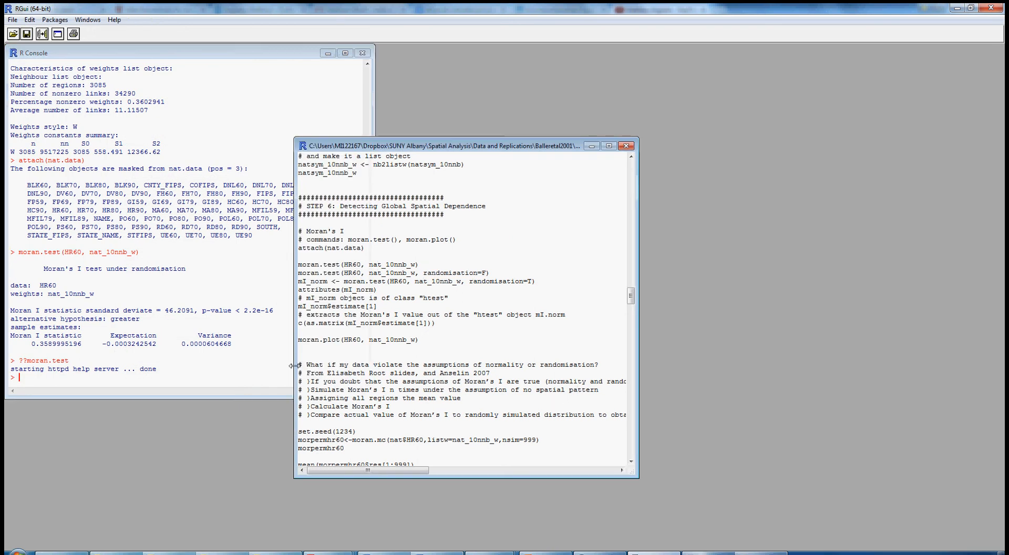
left_click_drag(40, 343, 55, 345)
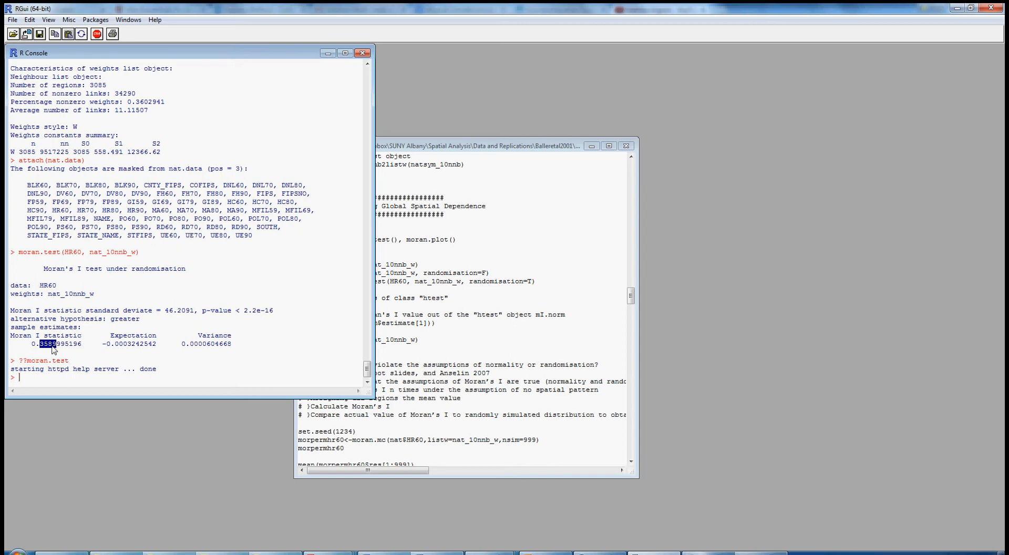
left_click(330, 554)
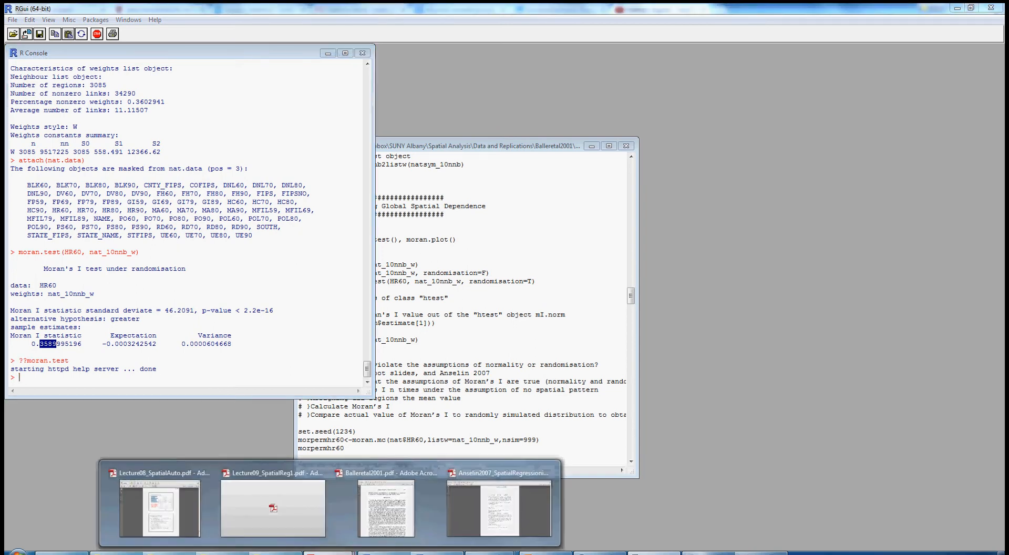
left_click(486, 509)
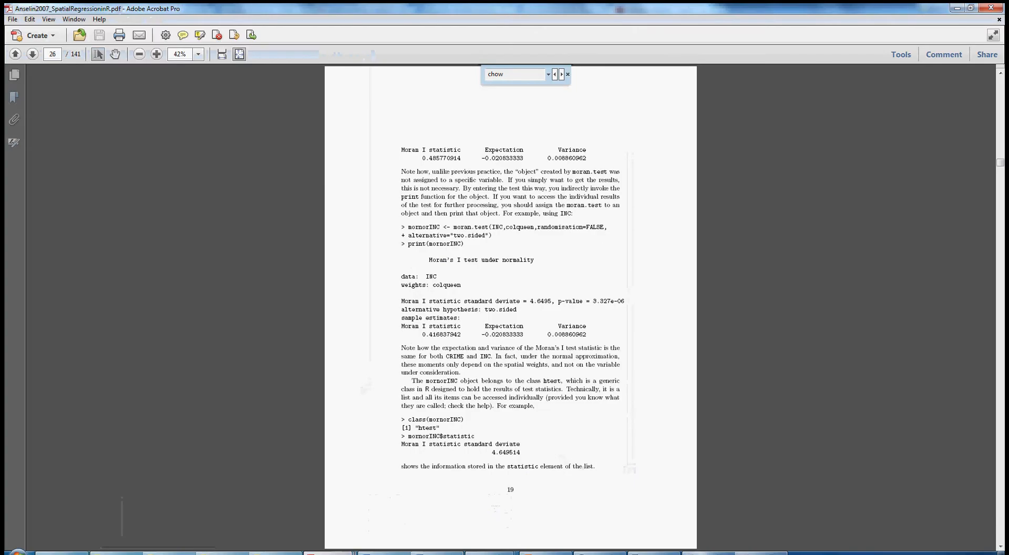
left_click(330, 553)
left_click(383, 499)
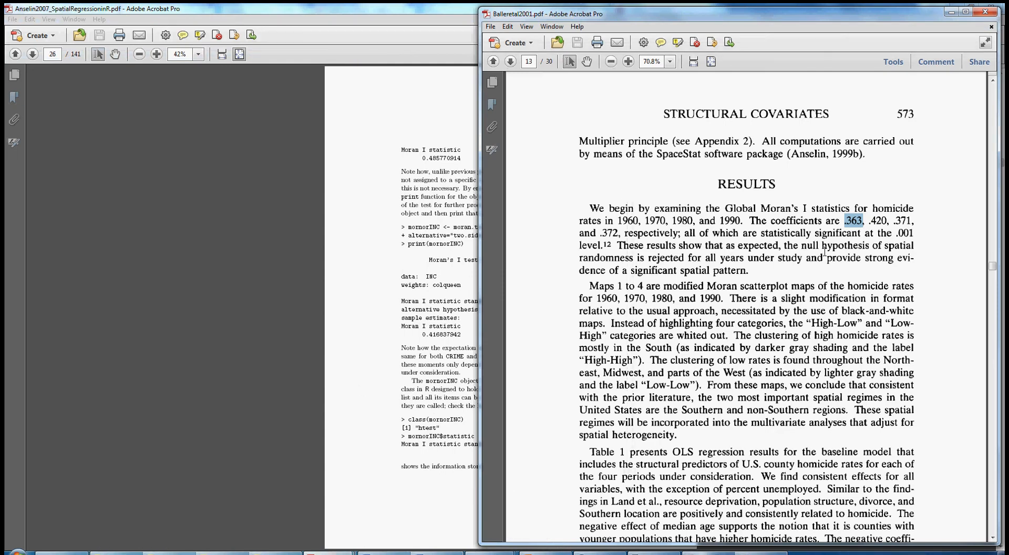
left_click(654, 553)
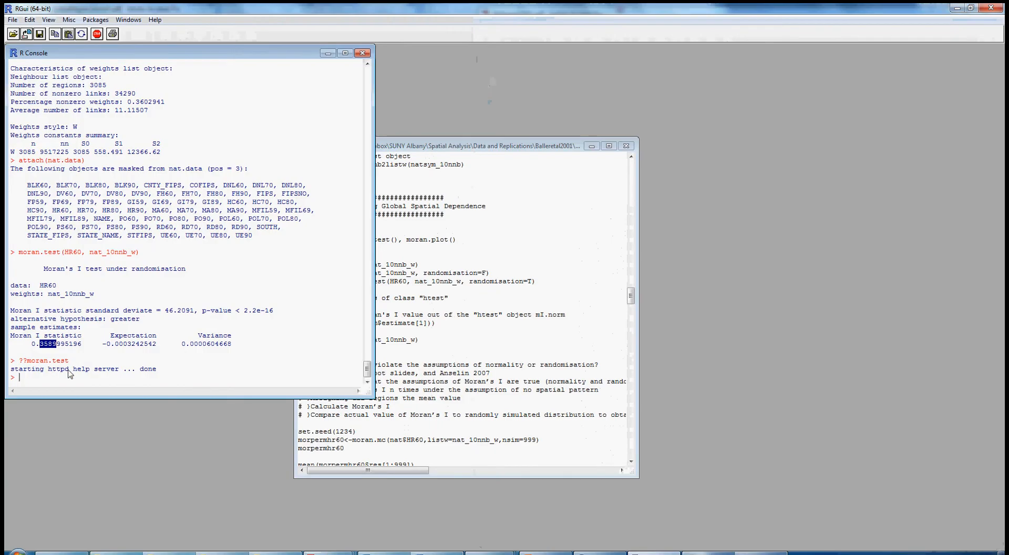
left_click(47, 345)
left_click(51, 343)
left_click_drag(52, 344, 41, 345)
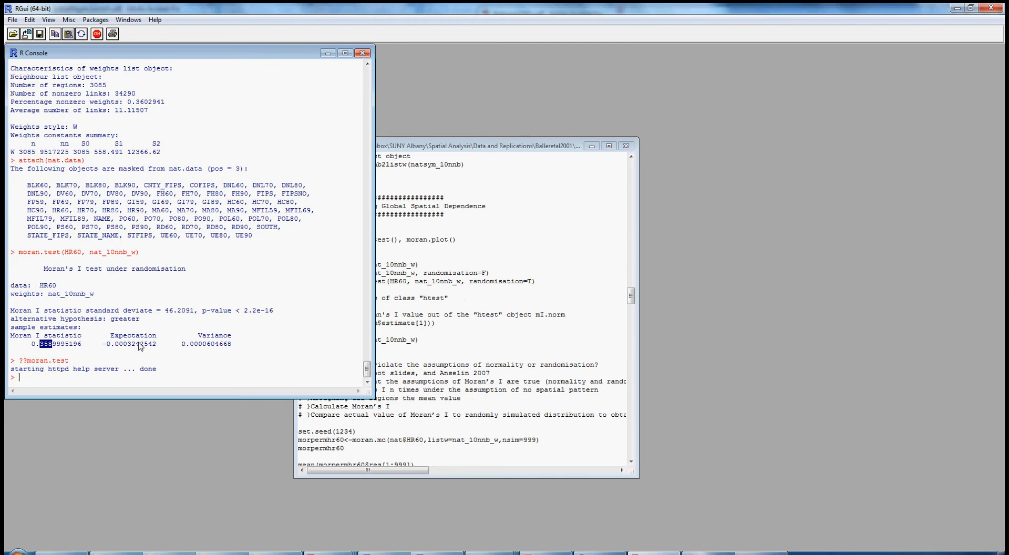
Step: Contrast the first two moran.test lines in the script and run moran.test(HR60, nat_10nnb_w, randomisation=F) in the console
left_click(424, 373)
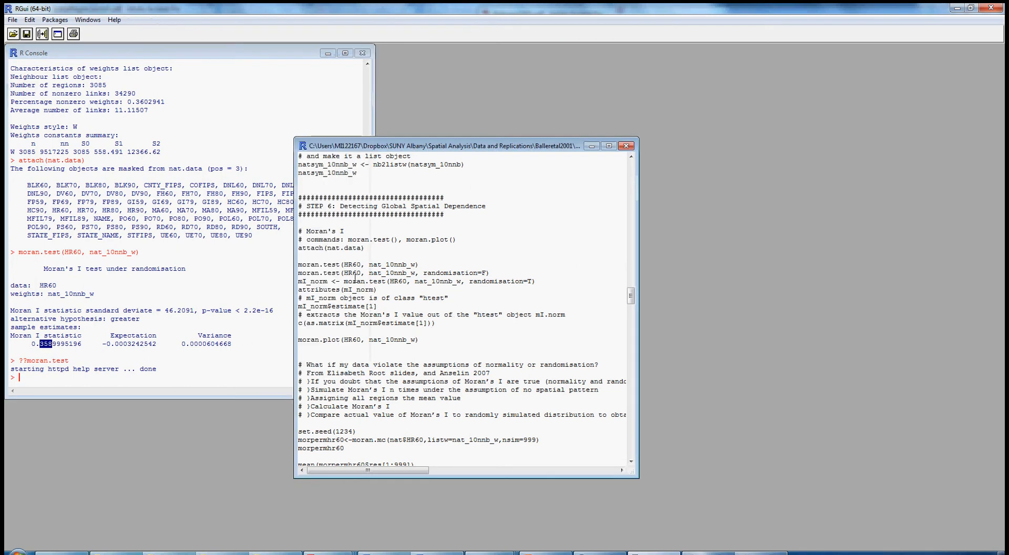
left_click_drag(490, 273, 296, 274)
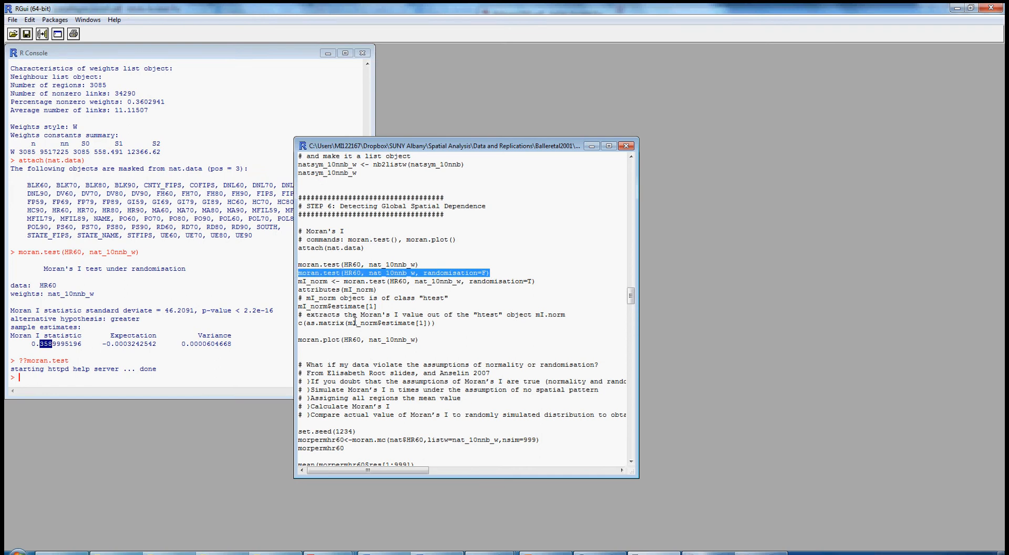
left_click_drag(422, 264, 335, 259)
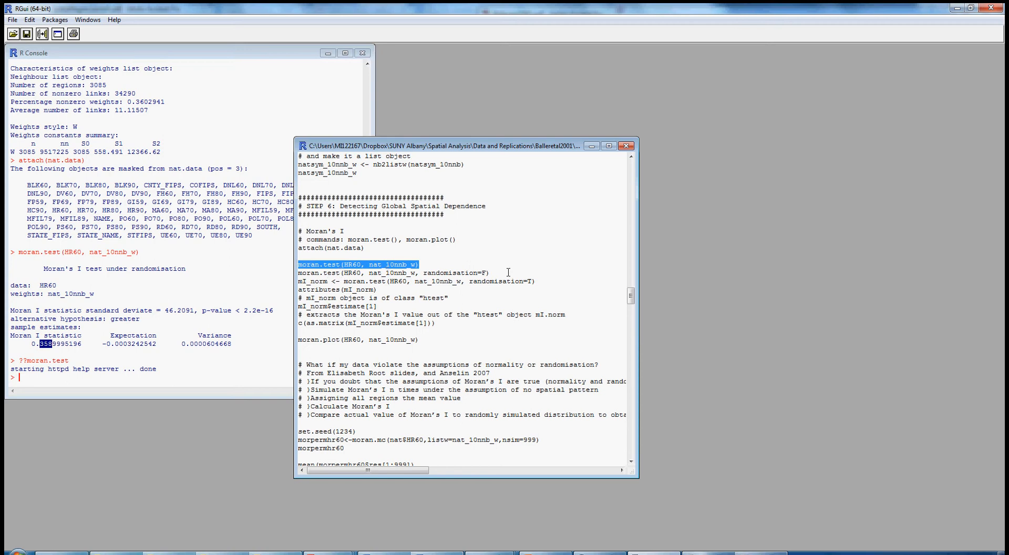
left_click_drag(491, 273, 293, 274)
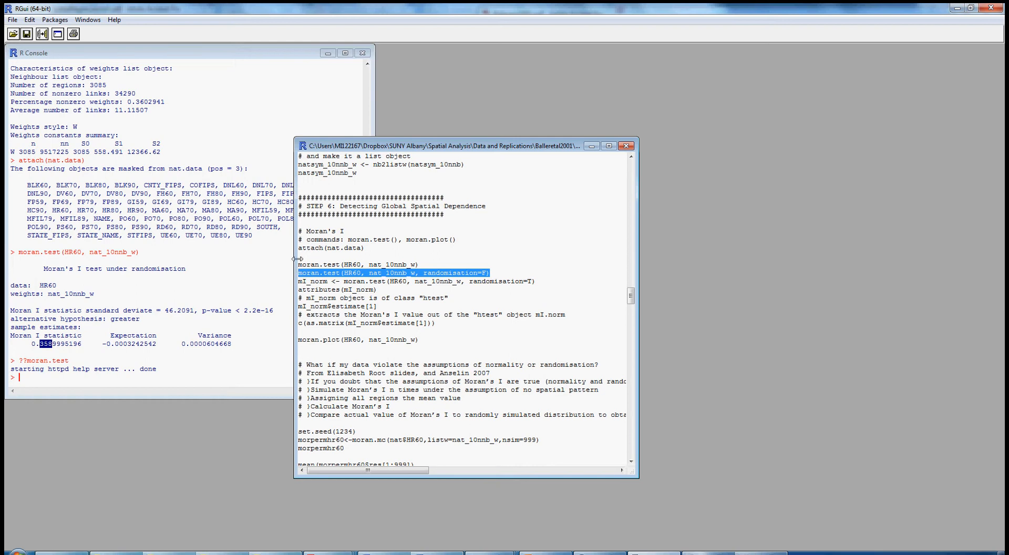
key("ctrl+r")
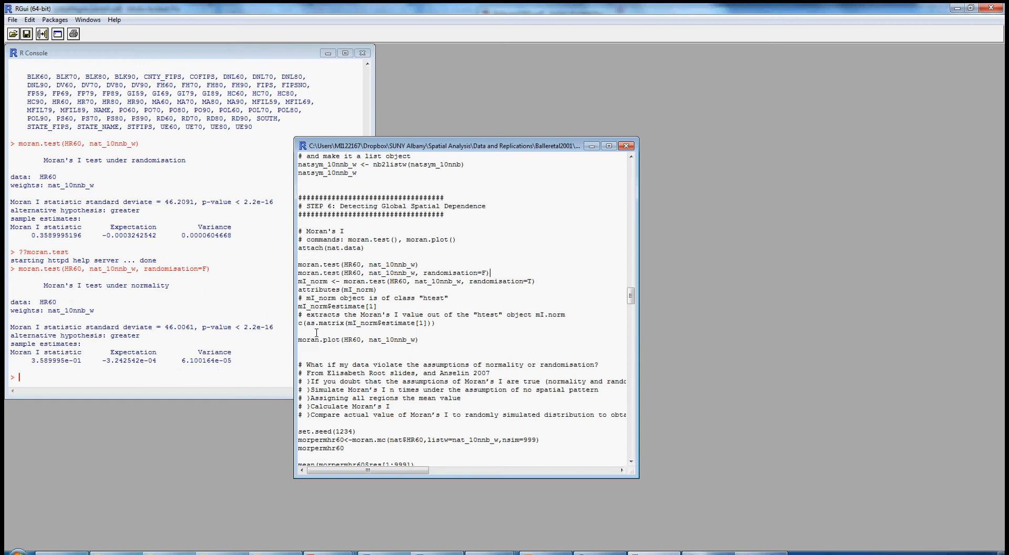
left_click(348, 374)
left_click(316, 298)
left_click(752, 554)
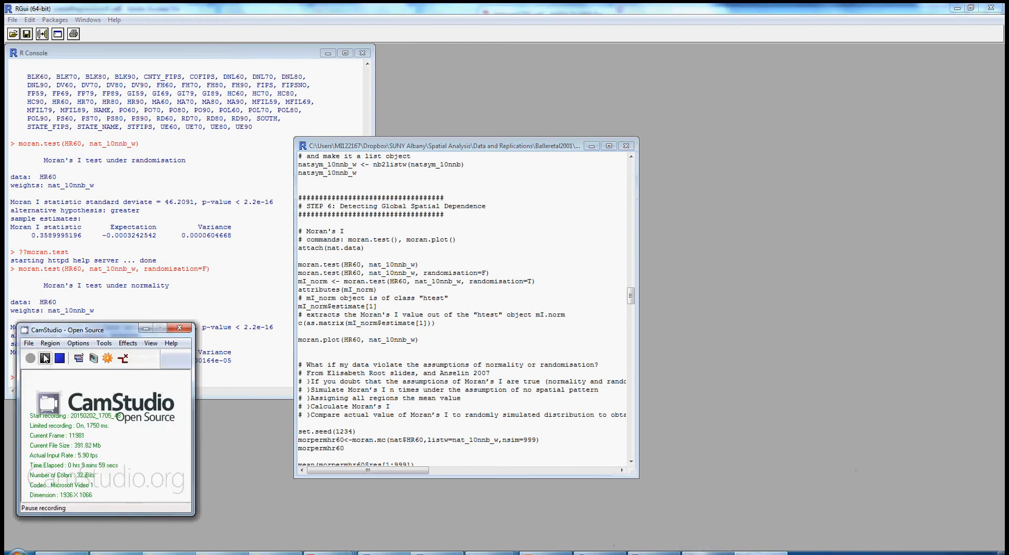
left_click(45, 358)
left_click(30, 359)
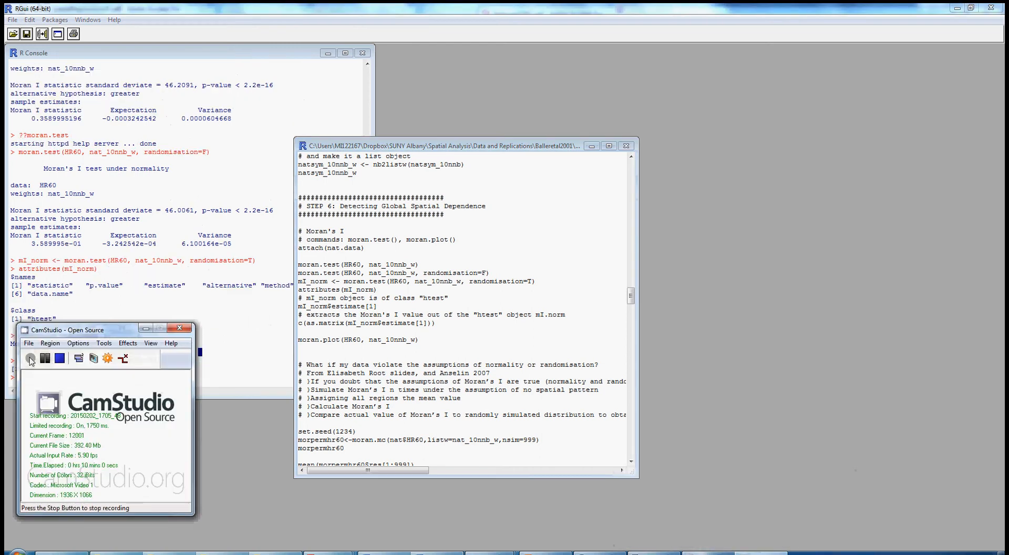
Step: Review the script block from the first moran.test line to c(as.matrix(mI_norm$estimate[1])), marking the moran.test(HR60, nat_10nnb_w) call
left_click(348, 339)
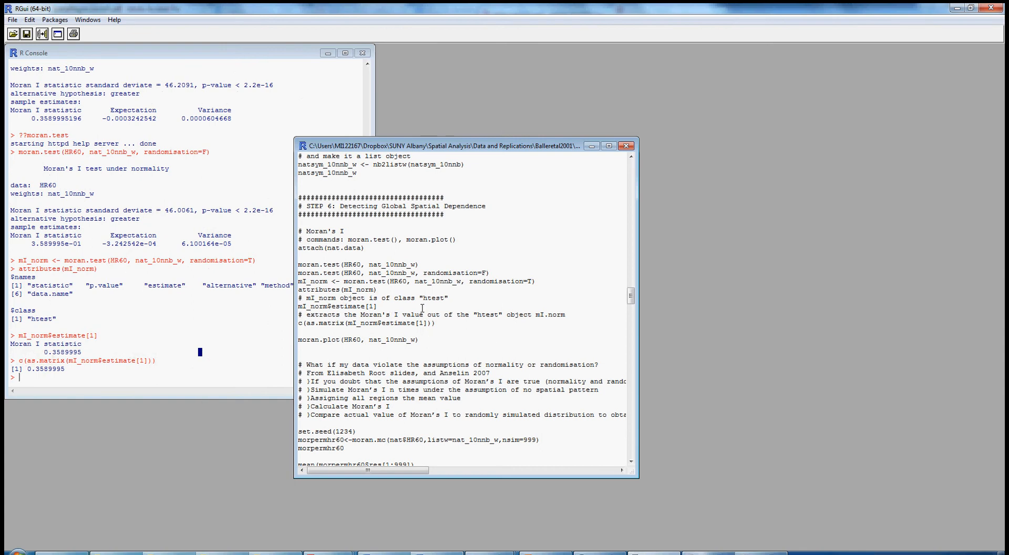
left_click_drag(437, 323, 292, 264)
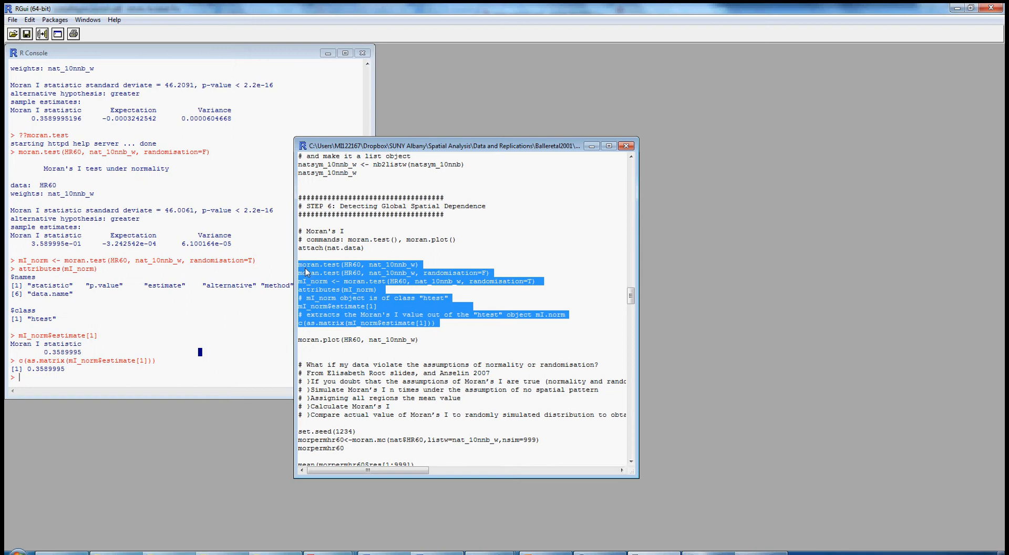
left_click(329, 266)
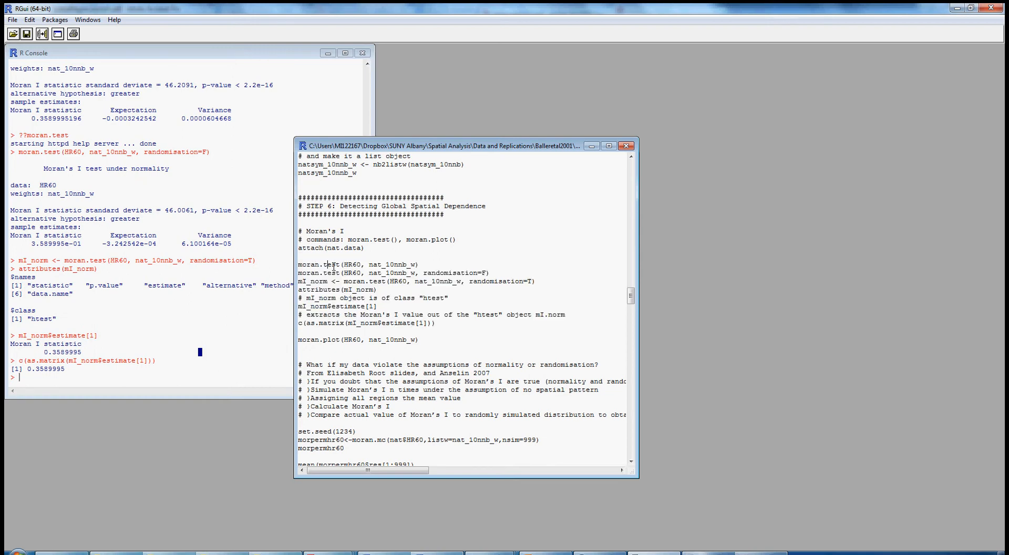
left_click_drag(343, 264, 293, 263)
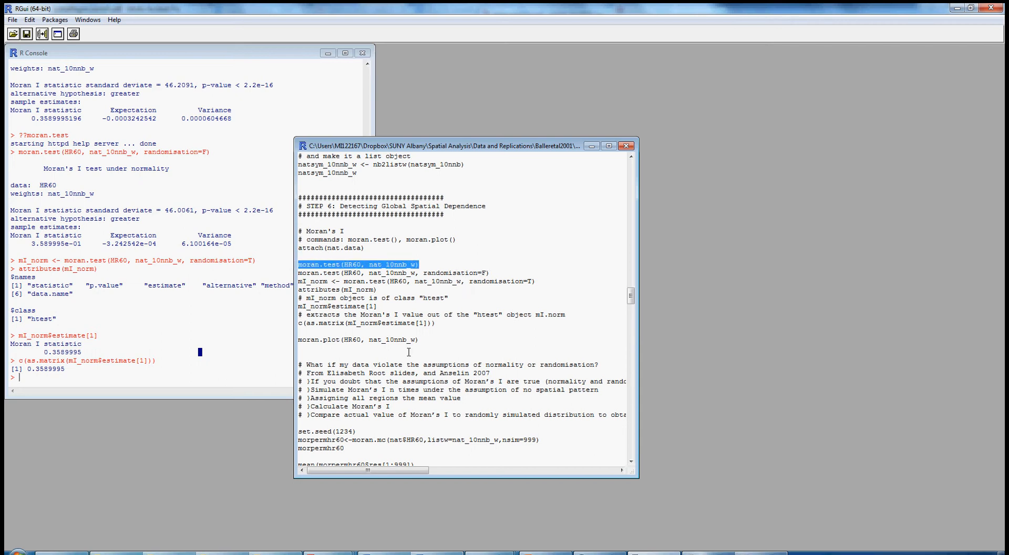
Step: Examine the permutation section of the script, marking the morpermhr60<-moran.mc(nat$HR60,listw=nat_10nnb_w,nsim=999) line and its parts
left_click(350, 356)
scroll(351, 357, "down", 2)
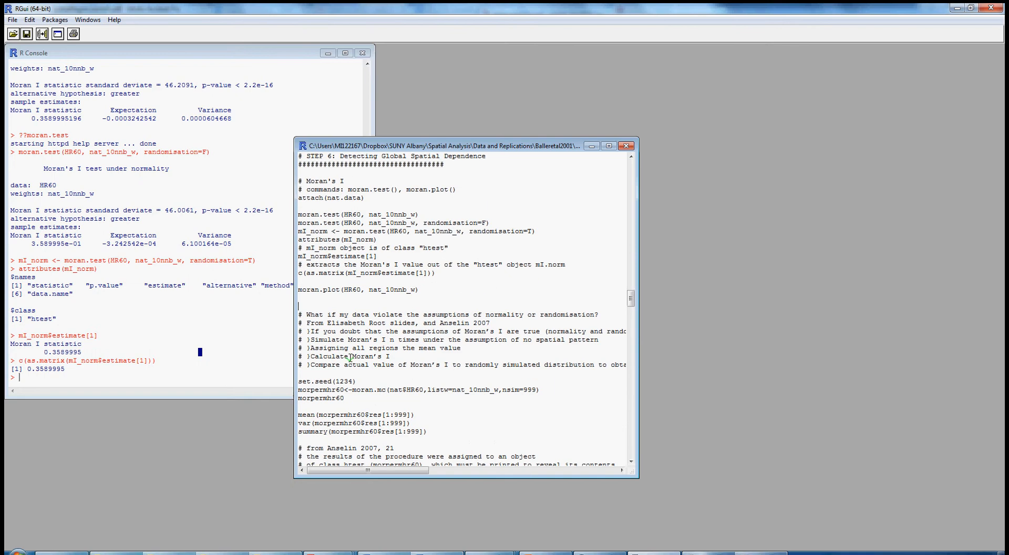
scroll(351, 357, "down", 2)
scroll(350, 357, "down", 3)
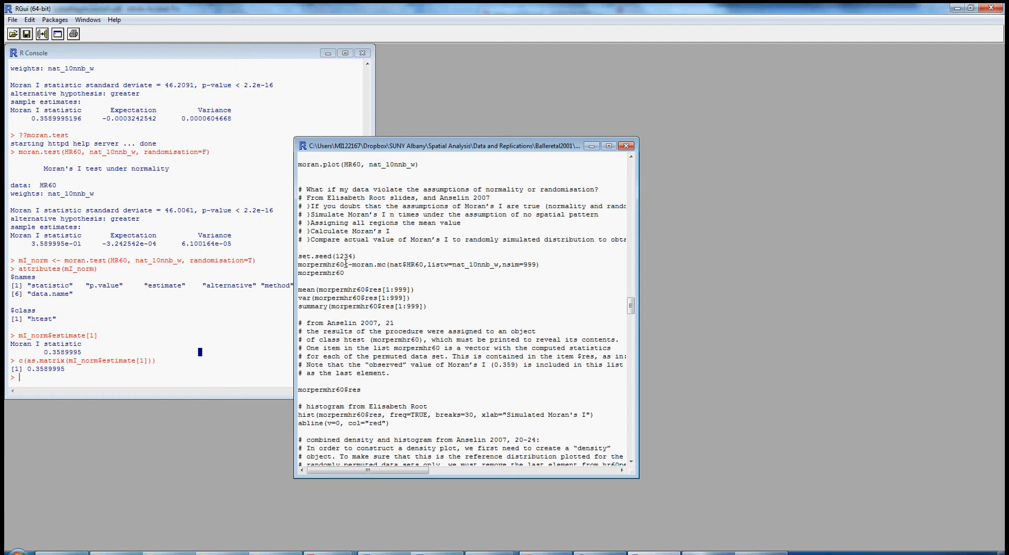
left_click(346, 264)
mouse_move(761, 552)
left_click_drag(299, 265, 386, 264)
left_click_drag(537, 265, 523, 265)
left_click(361, 255)
left_click_drag(541, 266, 299, 263)
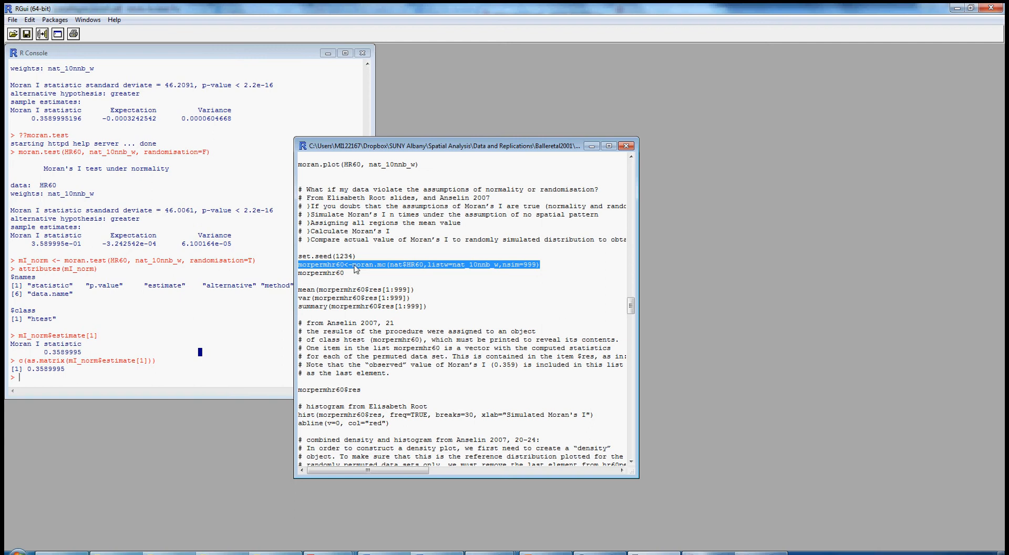
Step: Run set.seed(1234), the moran.mc simulation of nat$HR60 with nsim=999, and morpermhr60 from the script
left_click_drag(356, 256, 295, 255)
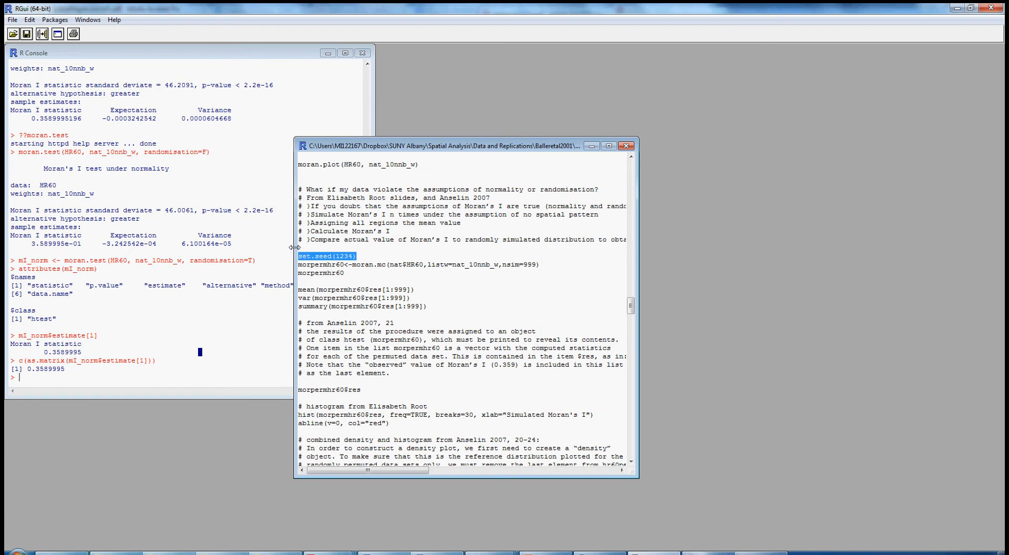
left_click(356, 273)
left_click_drag(356, 272, 294, 256)
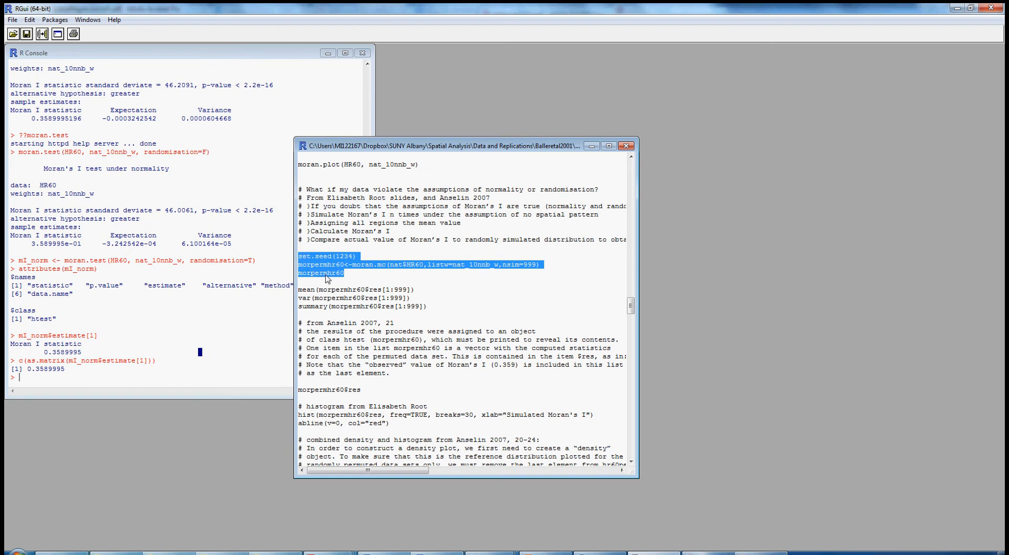
key("ctrl+r")
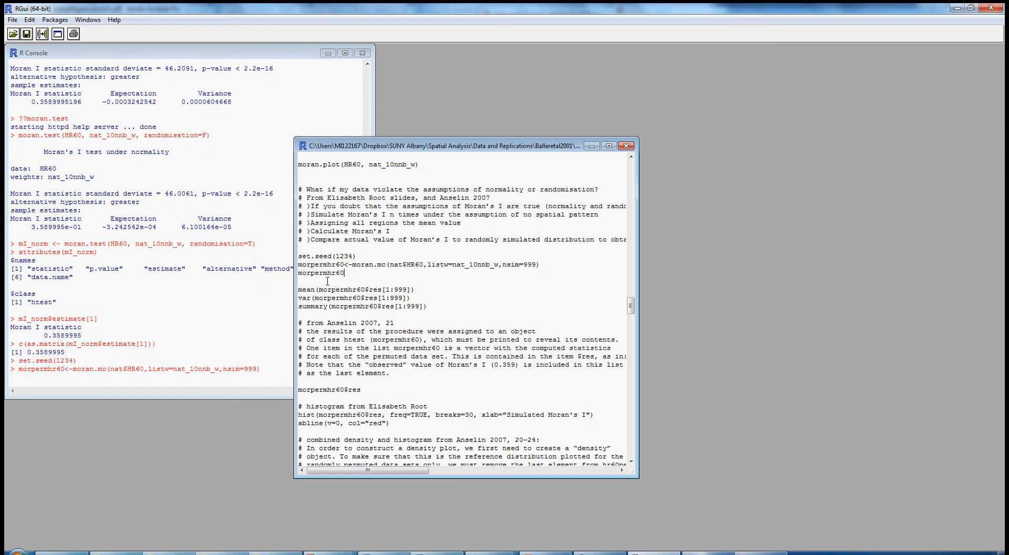
Step: Examine the Monte-Carlo simulation output in the console, marking the Moran's I statistic and the p-value
left_click(84, 351)
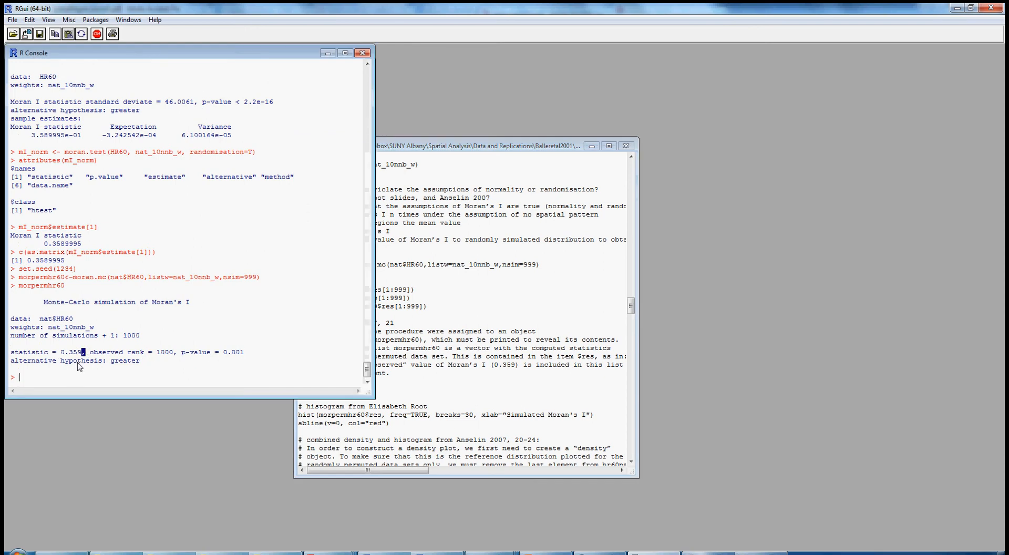
left_click_drag(60, 353, 80, 353)
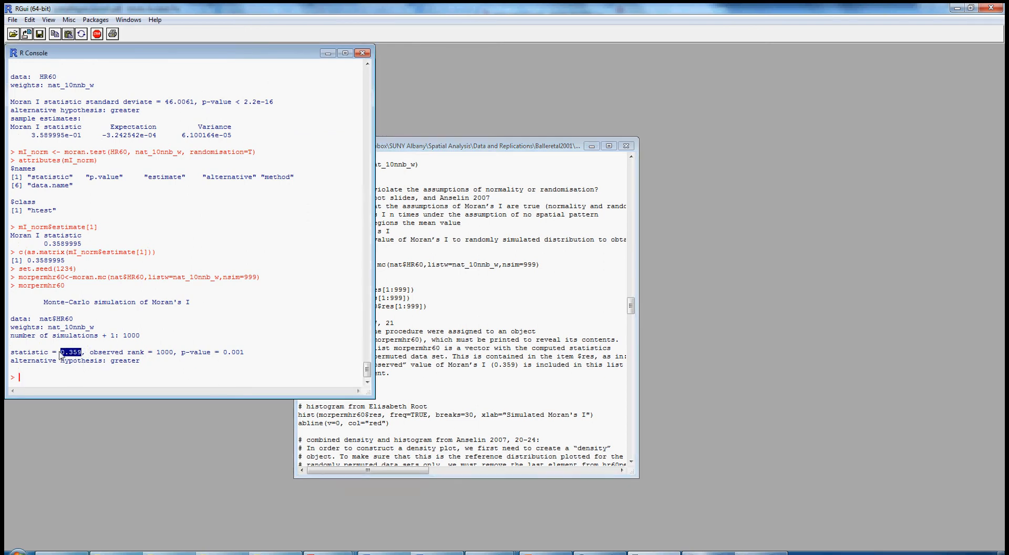
left_click_drag(248, 353, 223, 353)
Step: Widen the script window and read the Anselin 2007 comments on the morpermhr60 object, marking the object name and $res
left_click(437, 332)
scroll(362, 357, "down", 2)
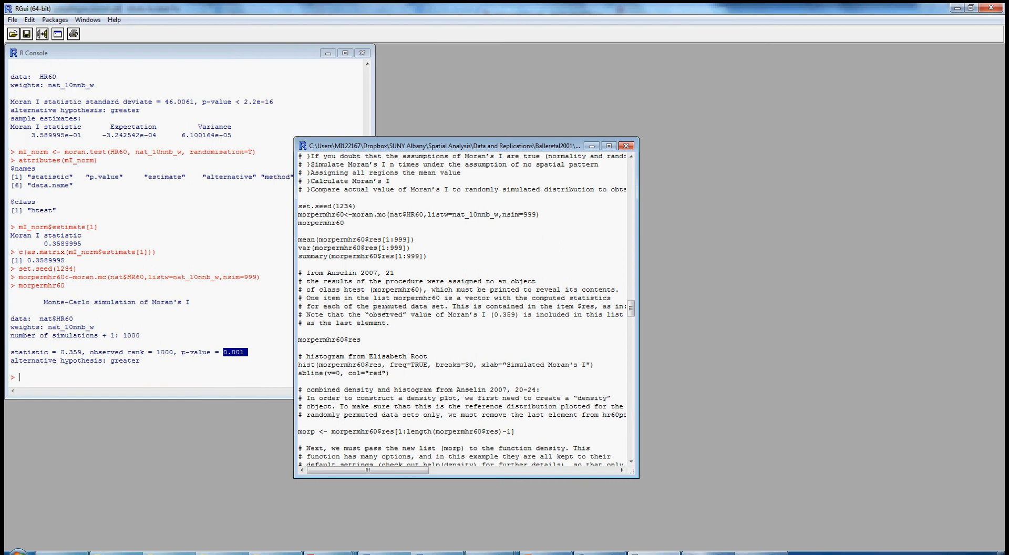
scroll(386, 310, "down", 2)
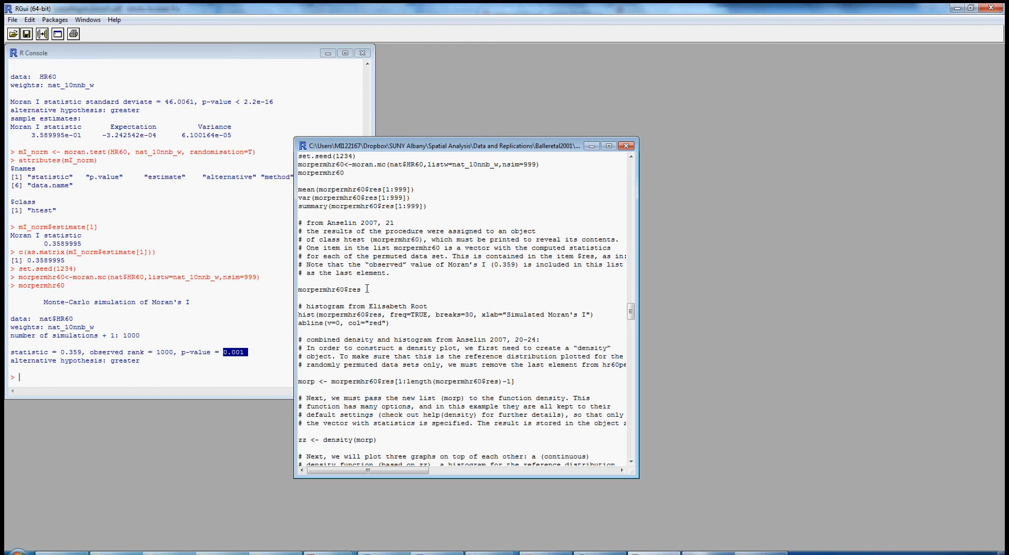
left_click_drag(637, 272, 736, 278)
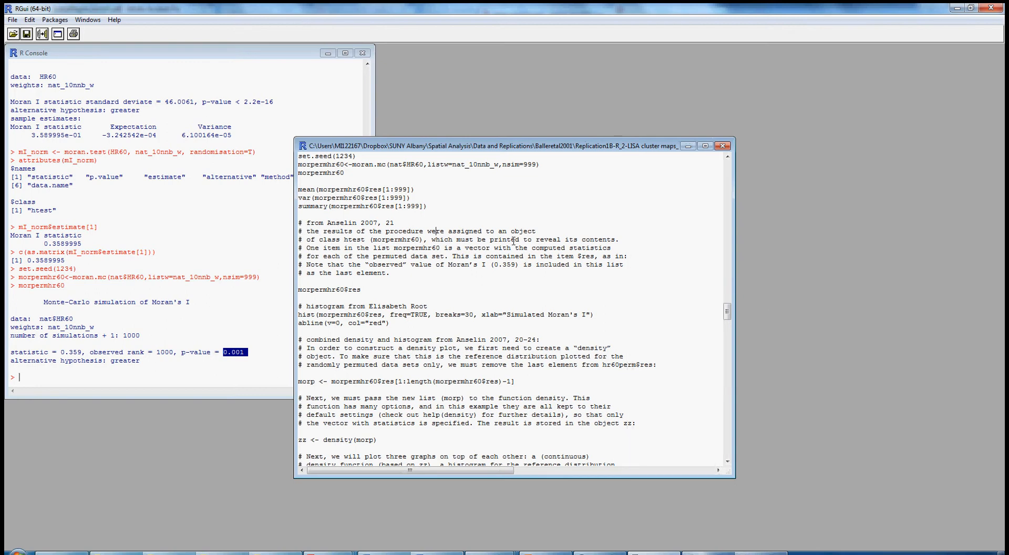
double_click(346, 240)
left_click_drag(578, 257, 595, 257)
Step: Run morpermhr60$res to print the simulated values and mark the last element in the console
left_click_drag(367, 290, 290, 294)
key("ctrl+r")
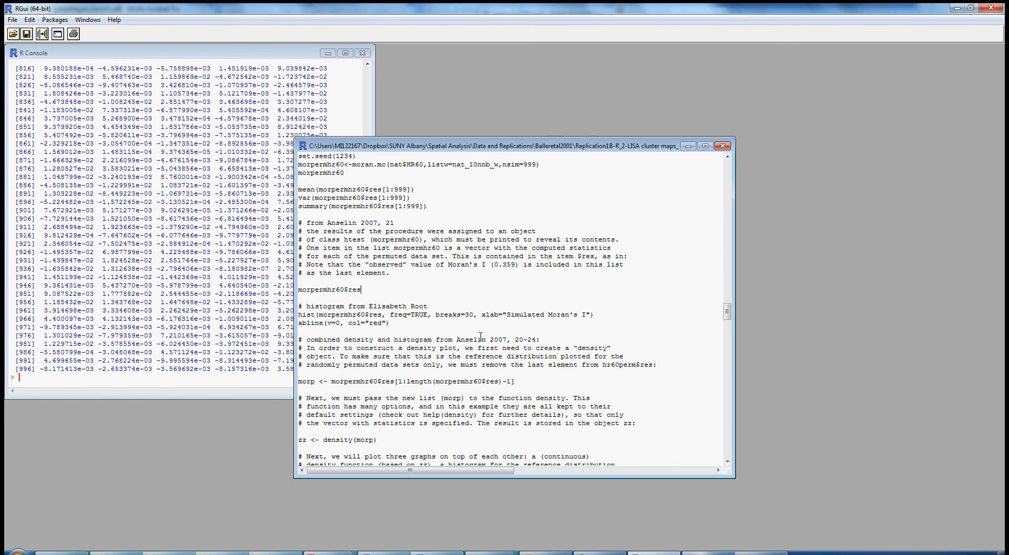
left_click(156, 351)
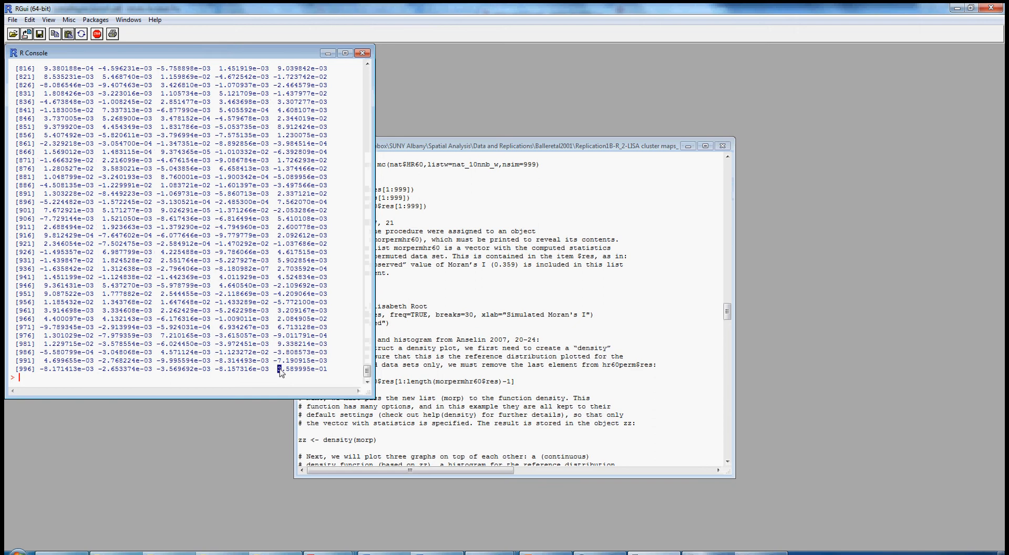
left_click_drag(277, 368, 326, 372)
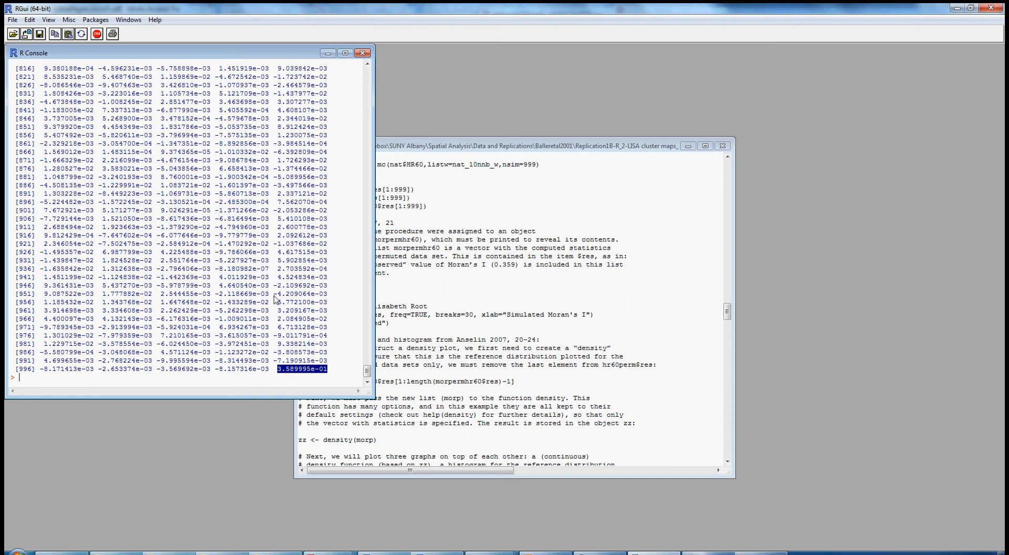
left_click(402, 369)
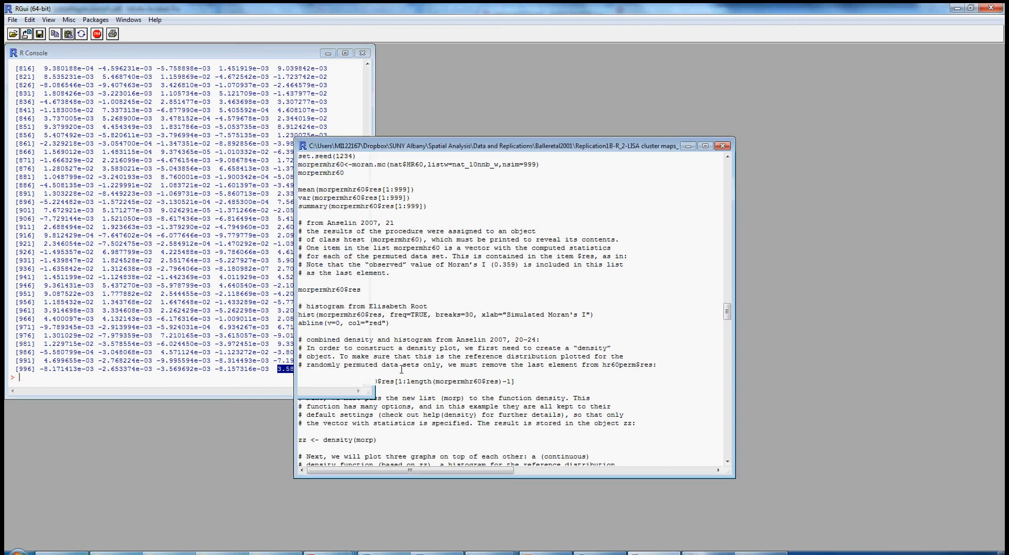
Step: Plot the histogram of morpermhr60$res with breaks=30, add a red vertical line at 0, and move the script window clear of the plot
left_click(315, 331)
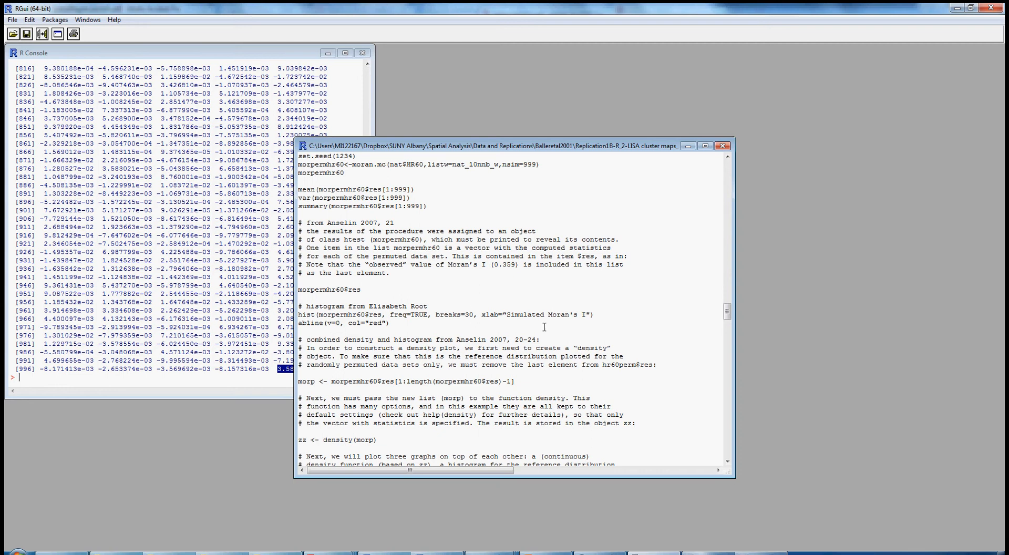
left_click_drag(595, 314, 294, 316)
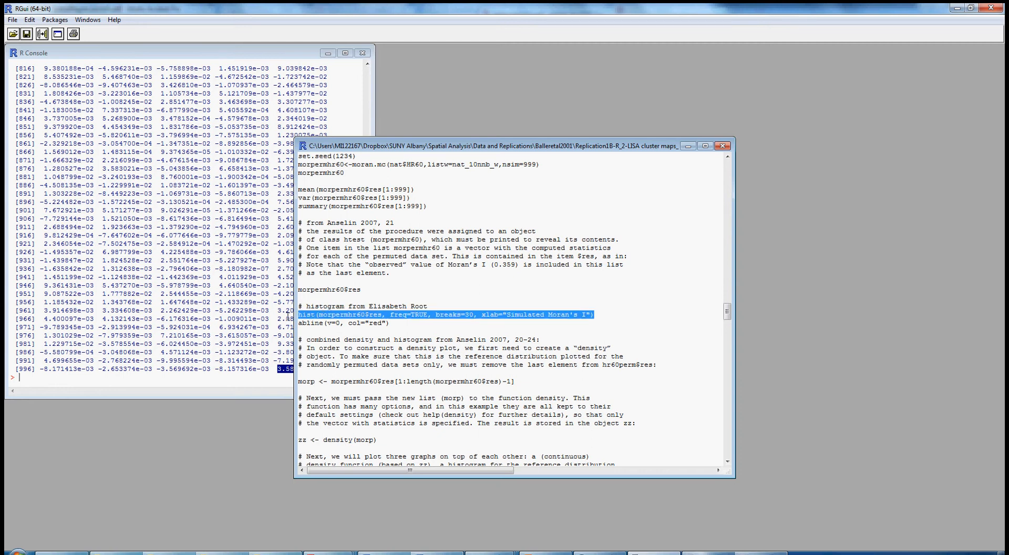
key("ctrl+r")
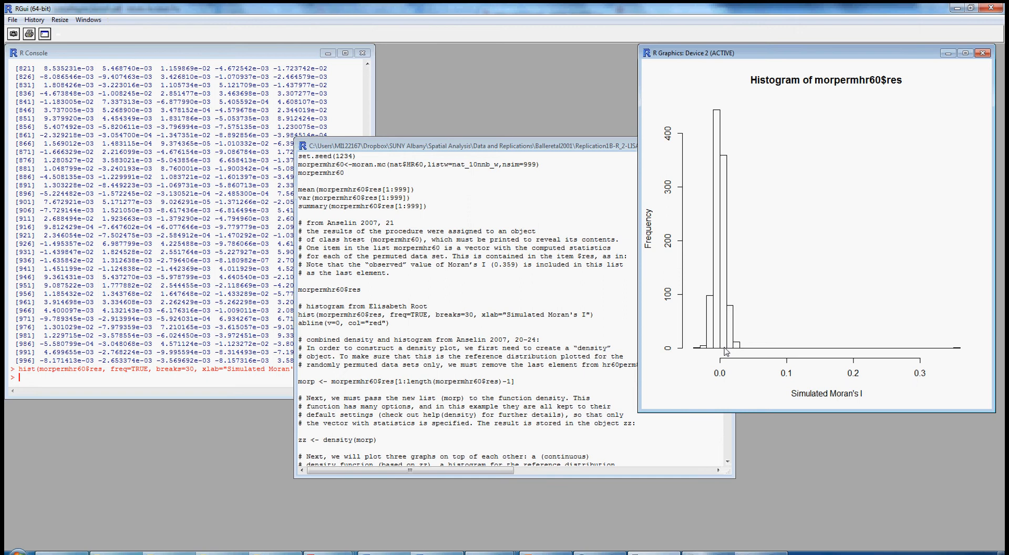
left_click_drag(391, 322, 284, 319)
key("ctrl+r")
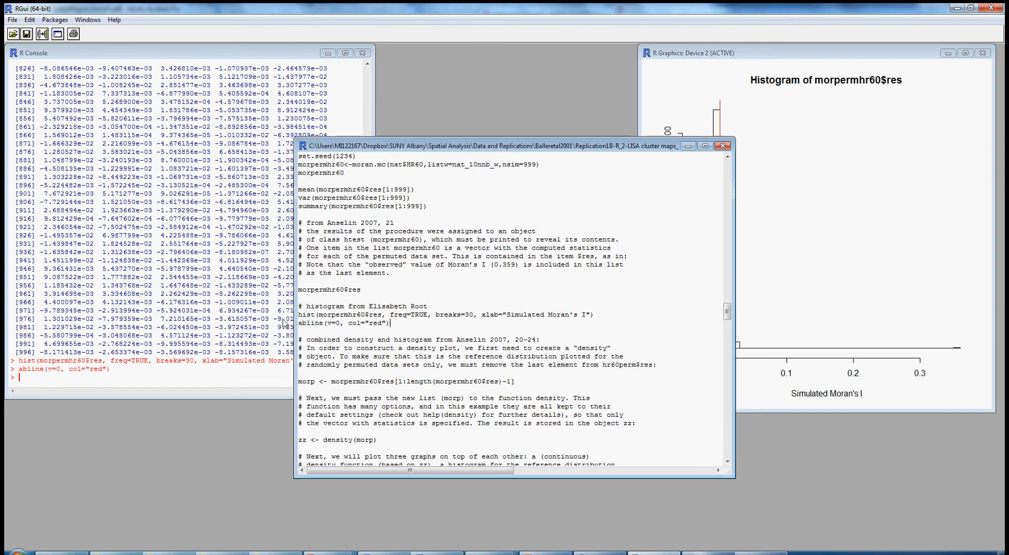
left_click_drag(618, 149, 508, 146)
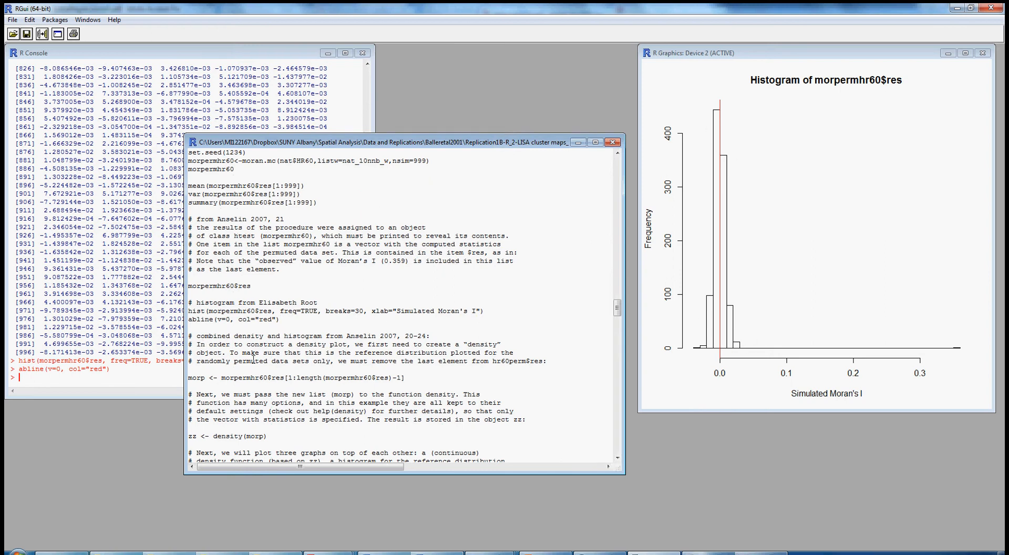
Step: Run morp <- morpermhr60$res[1:length(morpermhr60$res)-1] to drop the last element, and close the histogram window
left_click_drag(406, 377, 178, 380)
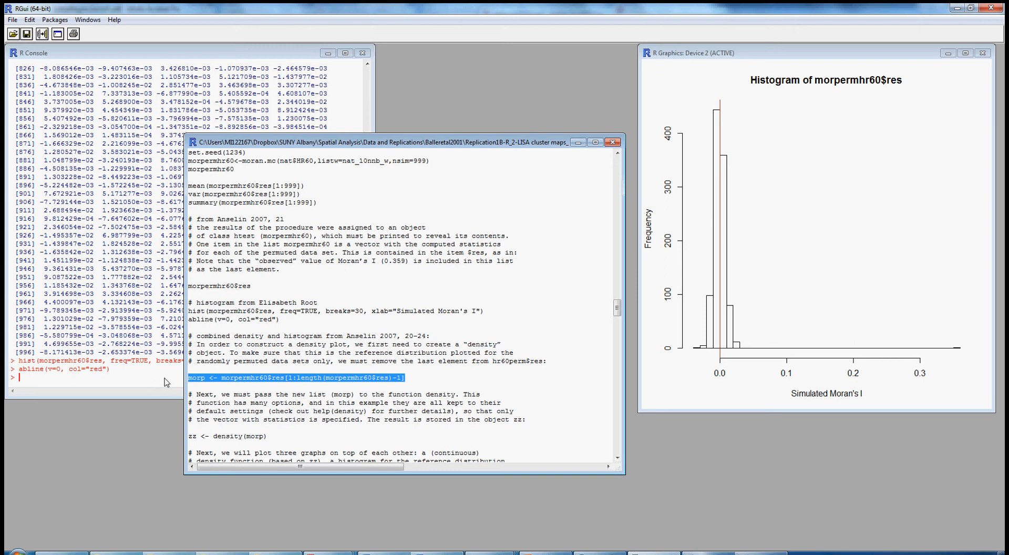
key("ctrl+r")
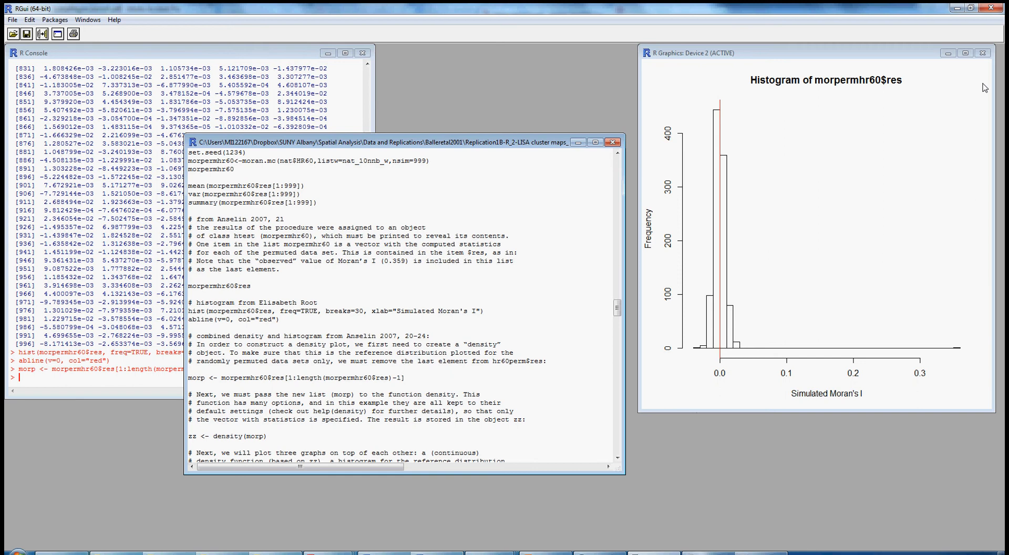
left_click(982, 53)
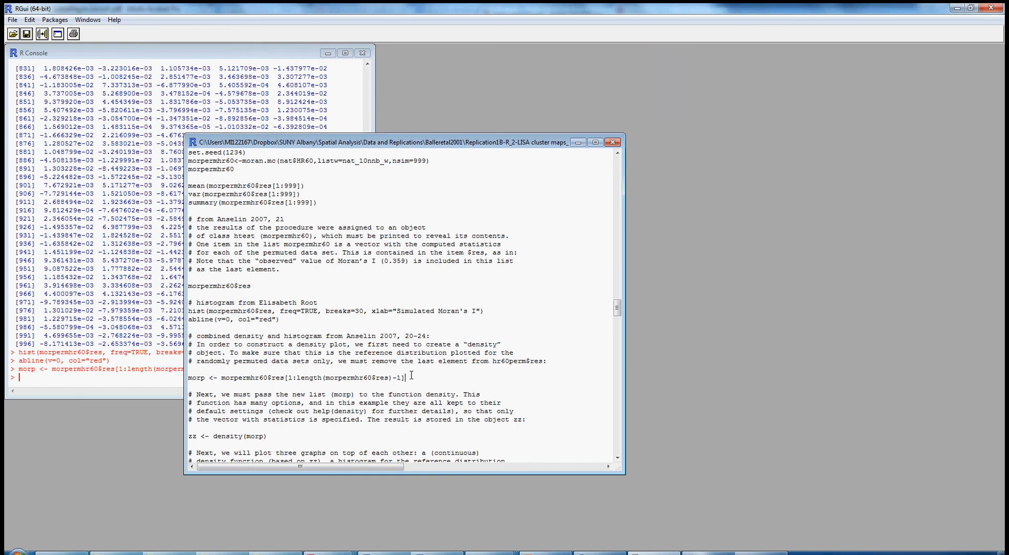
left_click_drag(411, 375, 163, 369)
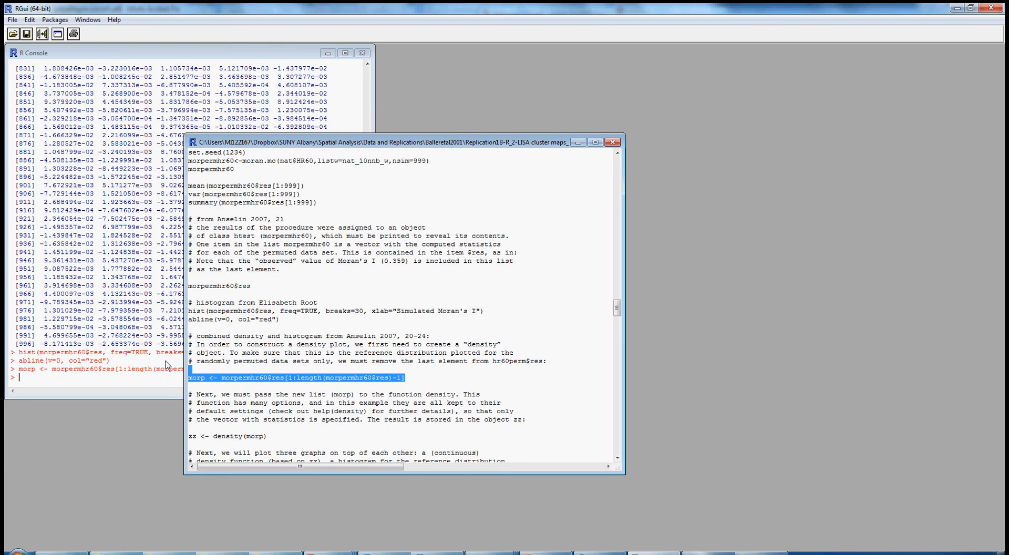
key("ctrl+r")
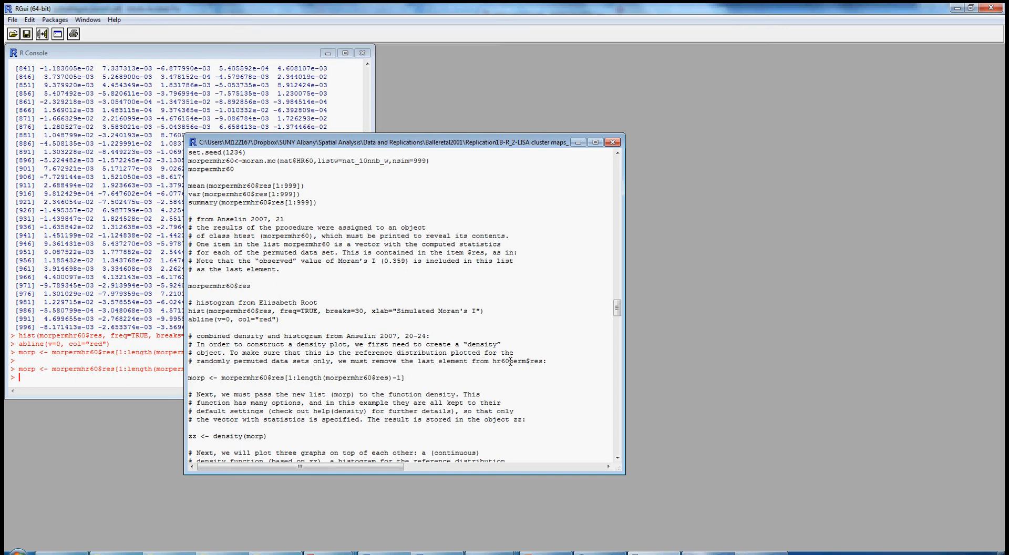
Step: Compare the last simulated value in the console with the morp assignment in the script, marking both the value and morpermhr60$res
left_click_drag(147, 311, 152, 311)
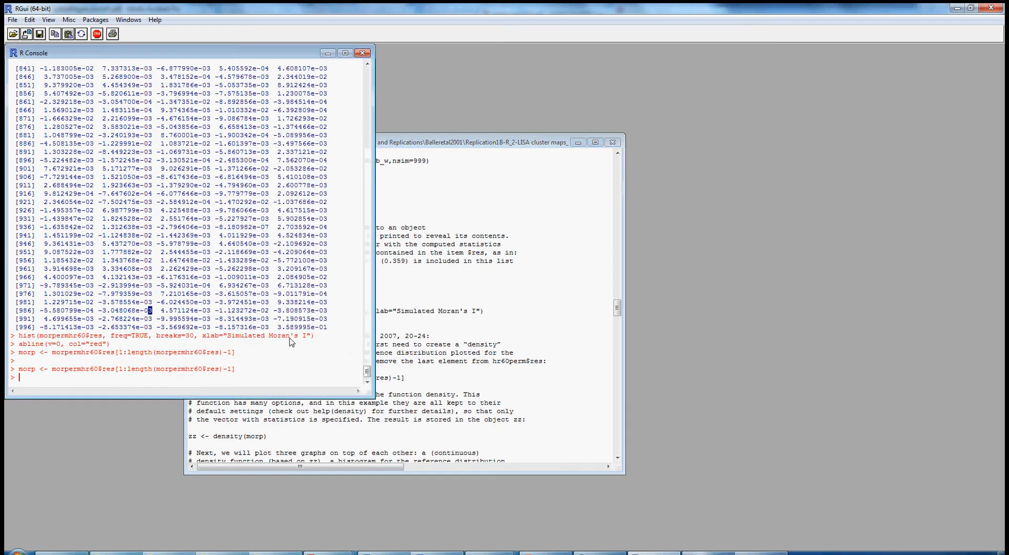
left_click_drag(278, 326, 328, 327)
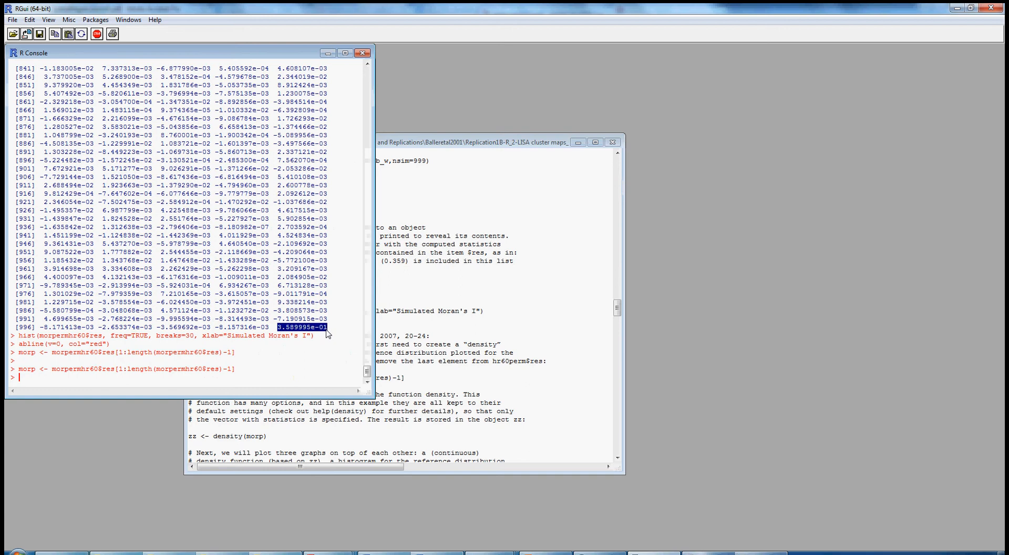
left_click(407, 385)
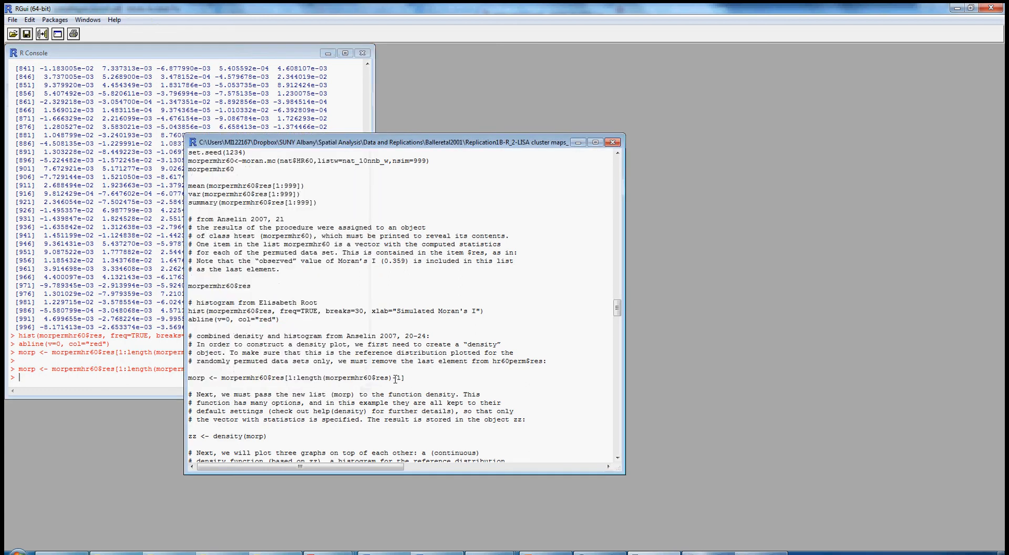
left_click(222, 378)
left_click_drag(283, 380, 287, 378)
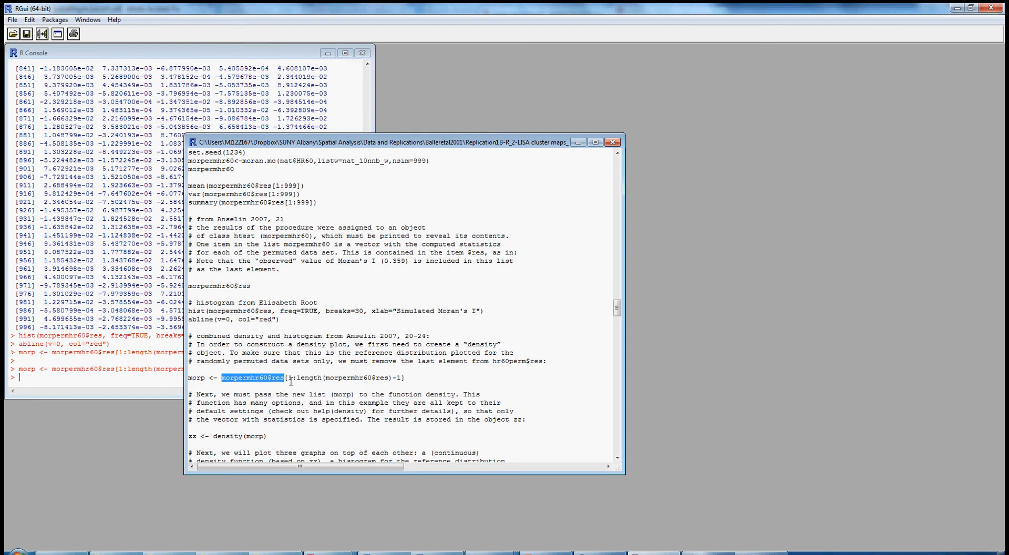
Step: Rerun the morp assignment that excludes the last element, and run zz <- density(morp) to create the density object
left_click_drag(288, 378, 184, 379)
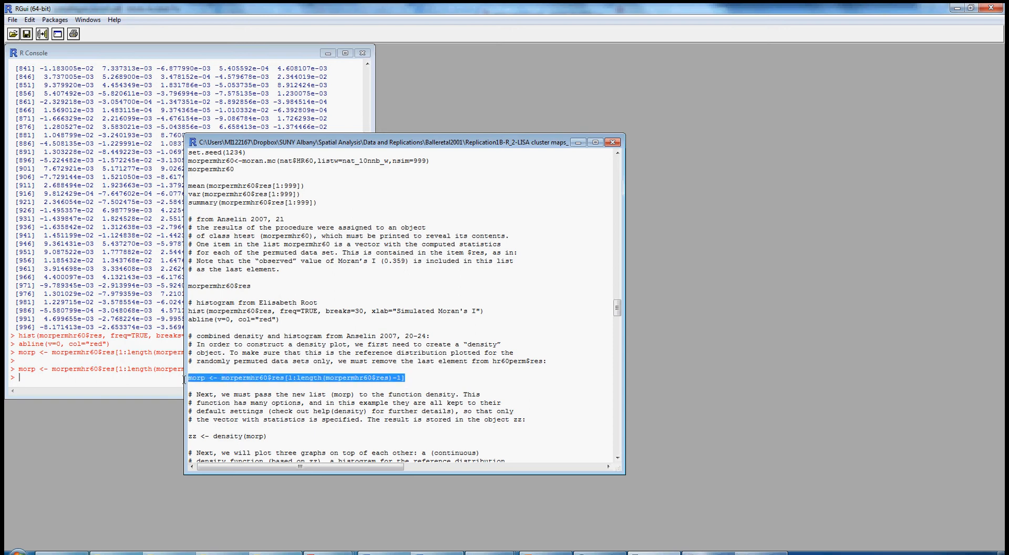
key("ctrl+r")
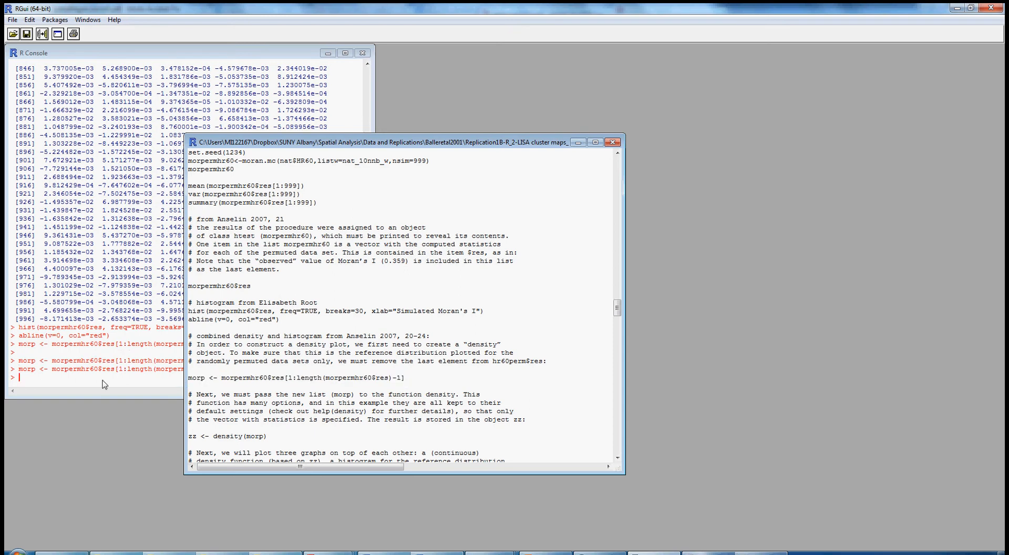
scroll(228, 411, "down", 4)
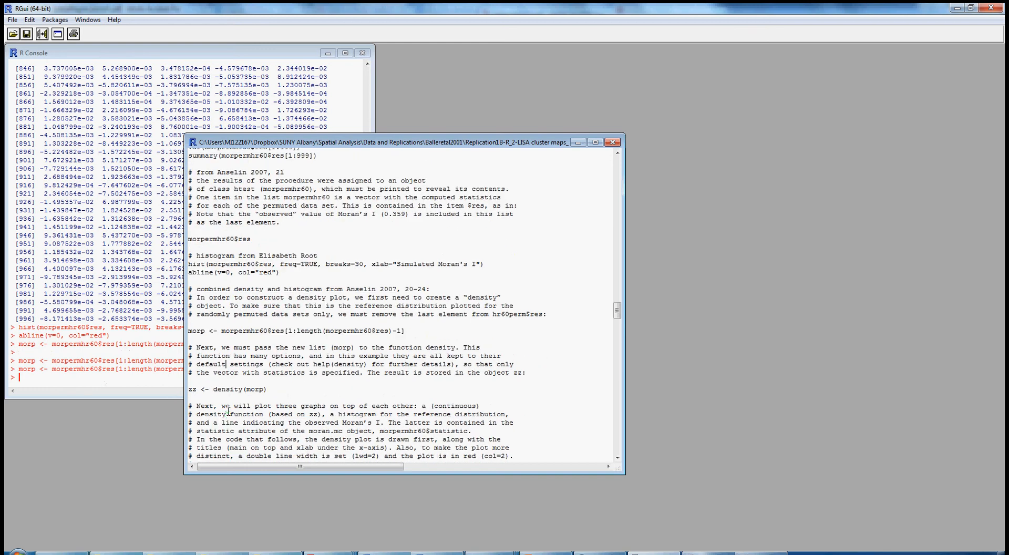
left_click_drag(279, 335, 170, 335)
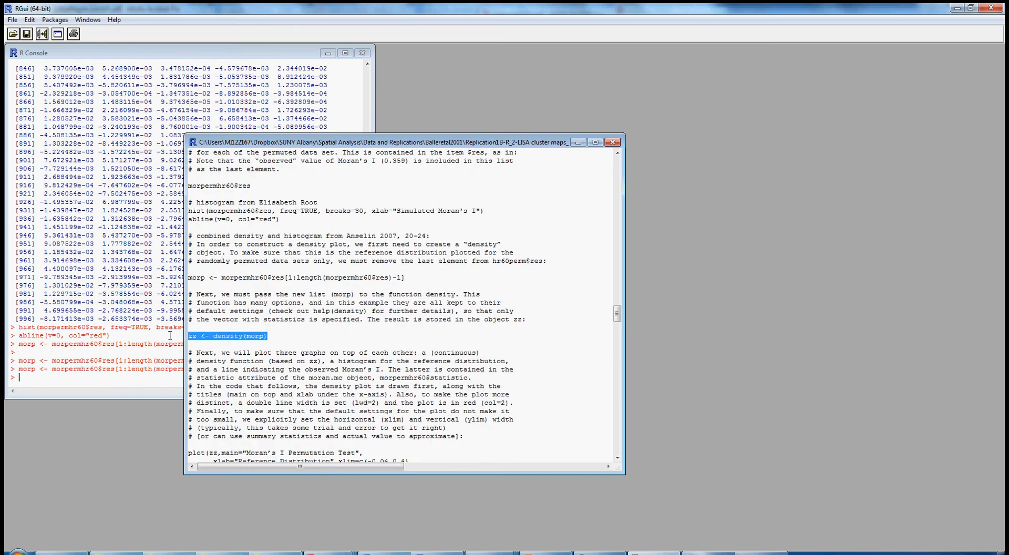
key("ctrl+r")
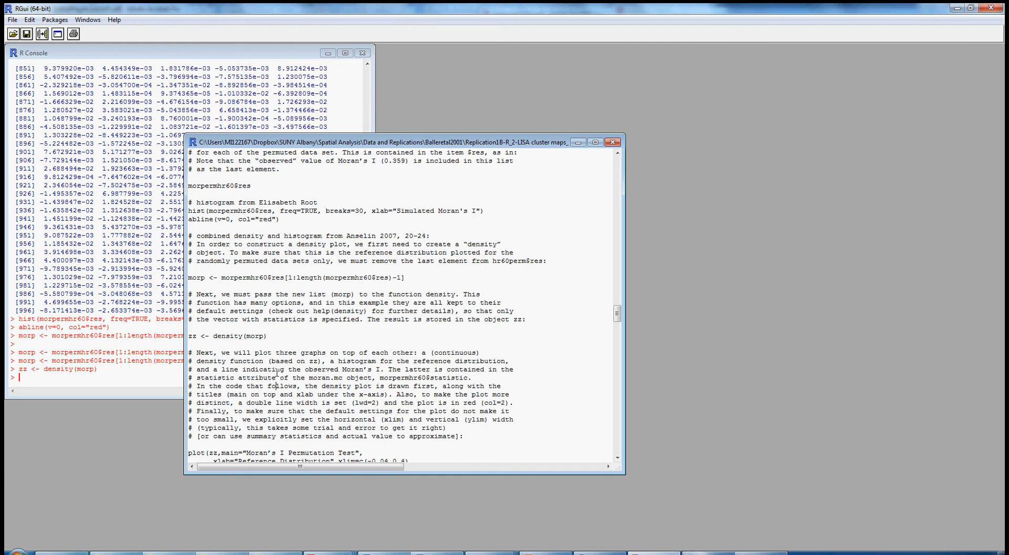
Step: Plot zz titled "Moran's I Permutation Test" with xlab "Reference Distribution", xlim=c(-0.04,0.4), ylim=c(0,51), lwd=2 and col=2
scroll(277, 373, "down", 3)
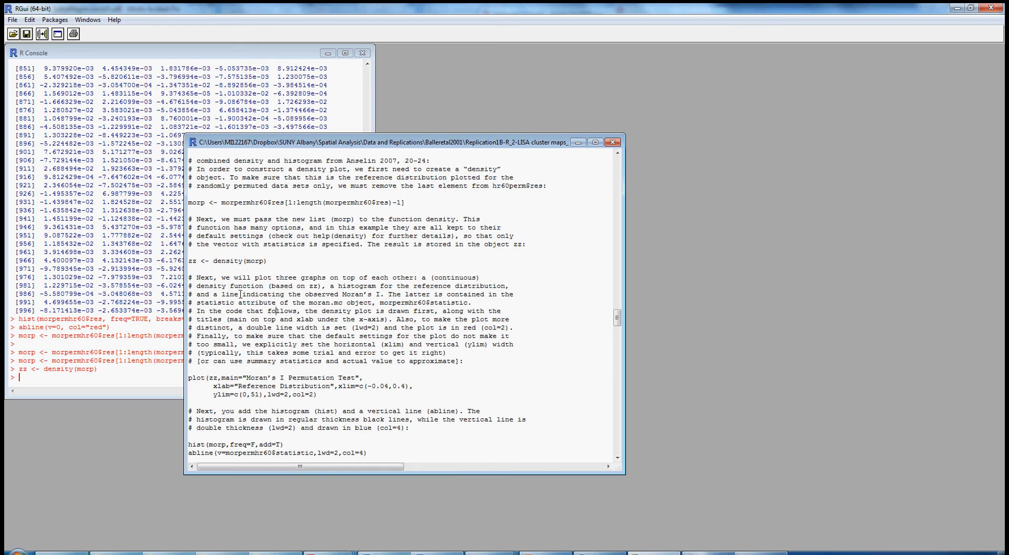
scroll(252, 315, "down", 2)
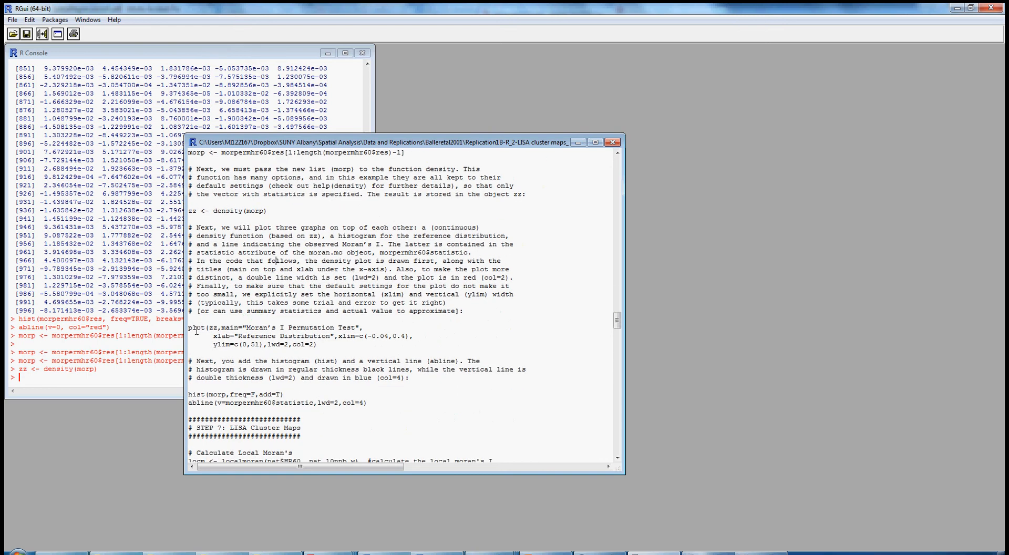
left_click_drag(347, 346, 188, 328)
key("ctrl+r")
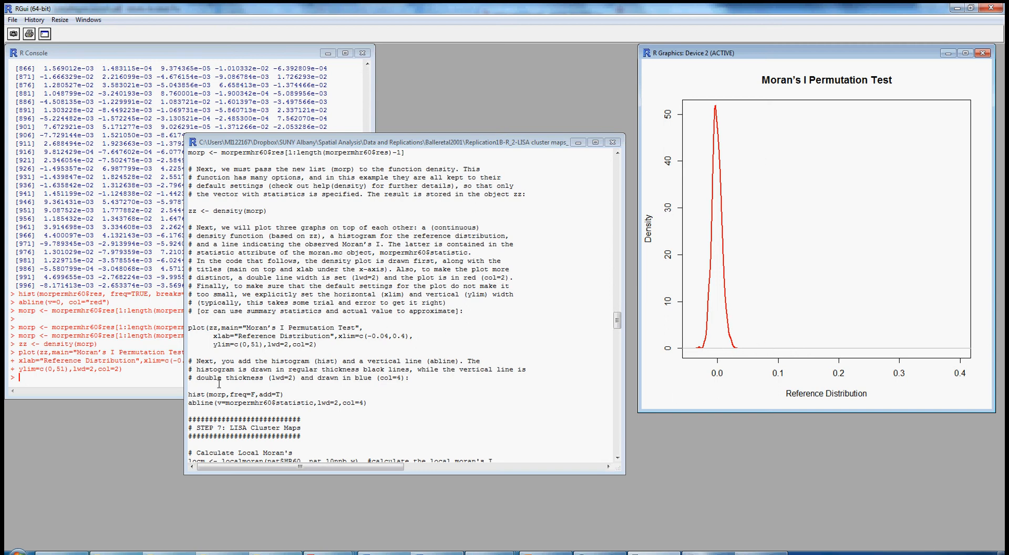
Step: Overlay the histogram of morp with freq=F and add=T, and add a vertical line at morpermhr60$statistic with lwd=2 and col=4
left_click_drag(289, 391, 176, 397)
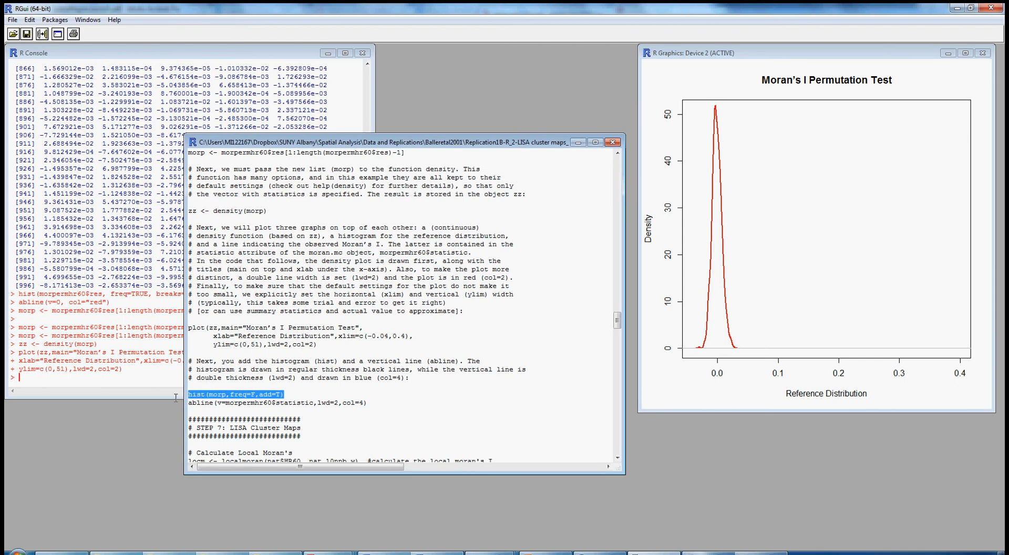
key("ctrl+r")
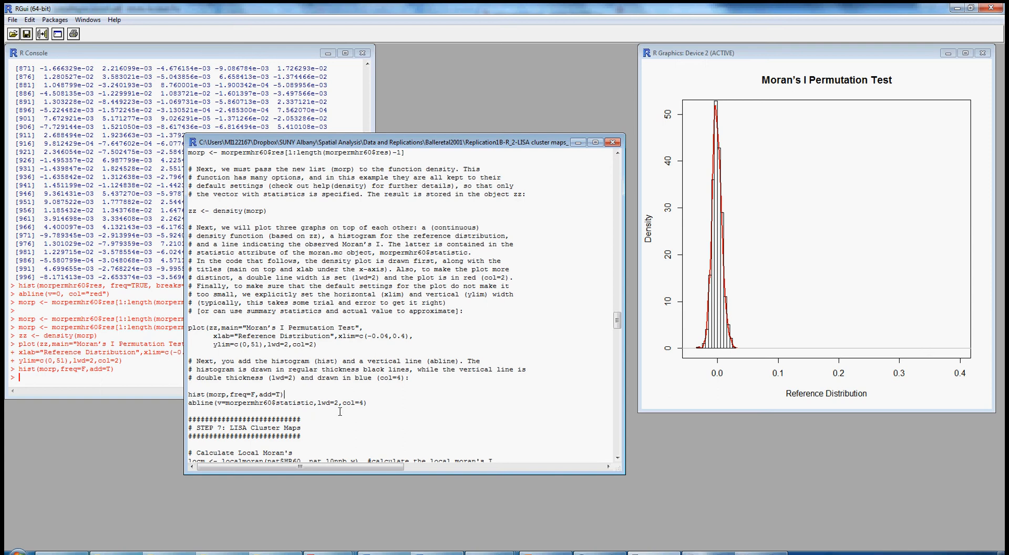
left_click_drag(367, 402, 190, 402)
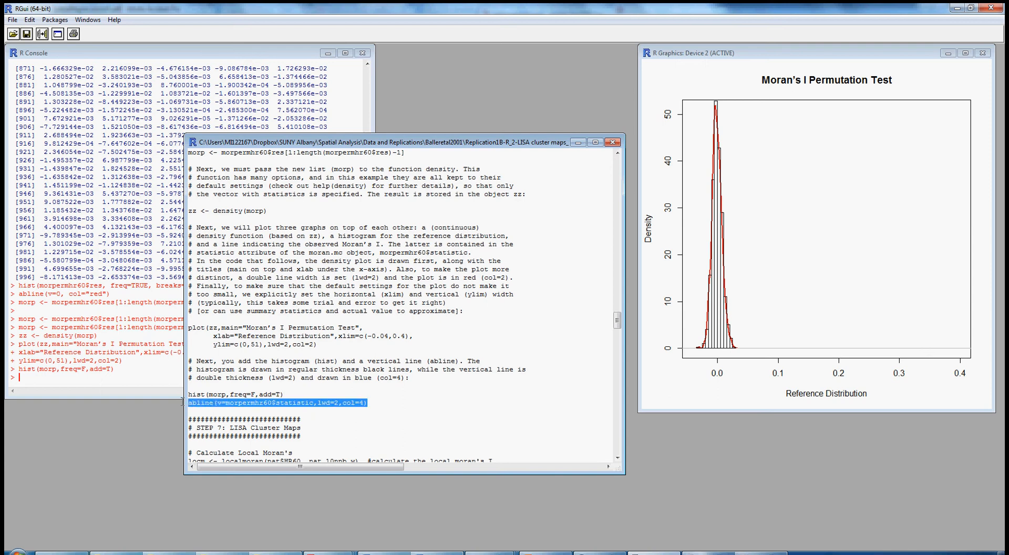
key("ctrl+r")
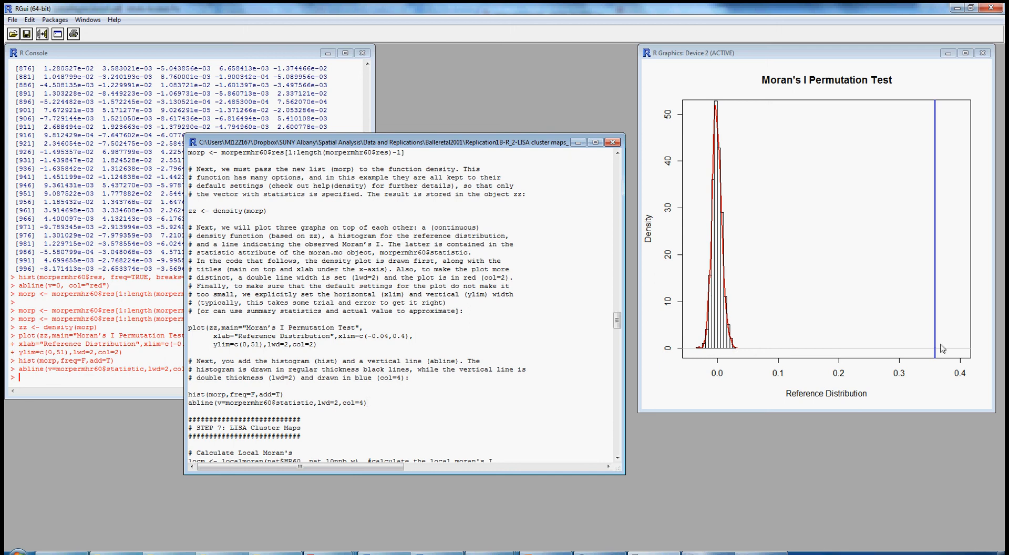
Step: Review the Monte-Carlo simulation output of Moran's I in the console, mark its p-value, and return to the script after the abline command
left_click(116, 361)
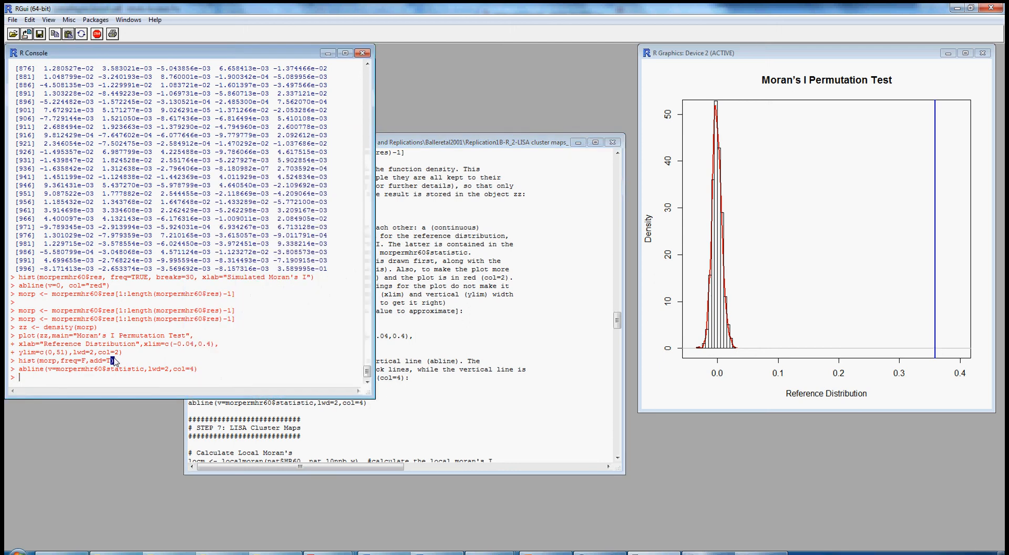
left_click_drag(367, 371, 367, 311)
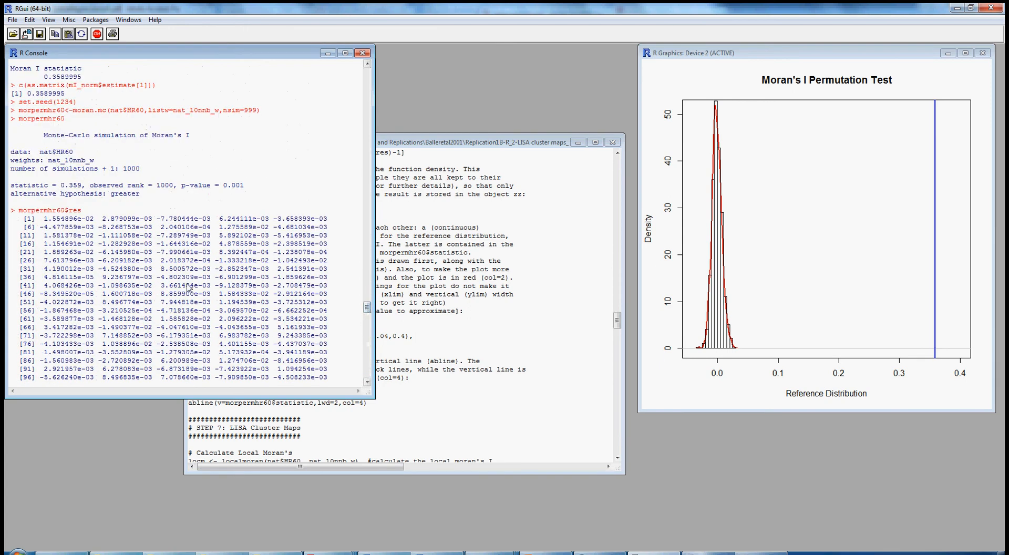
left_click_drag(248, 188, 178, 188)
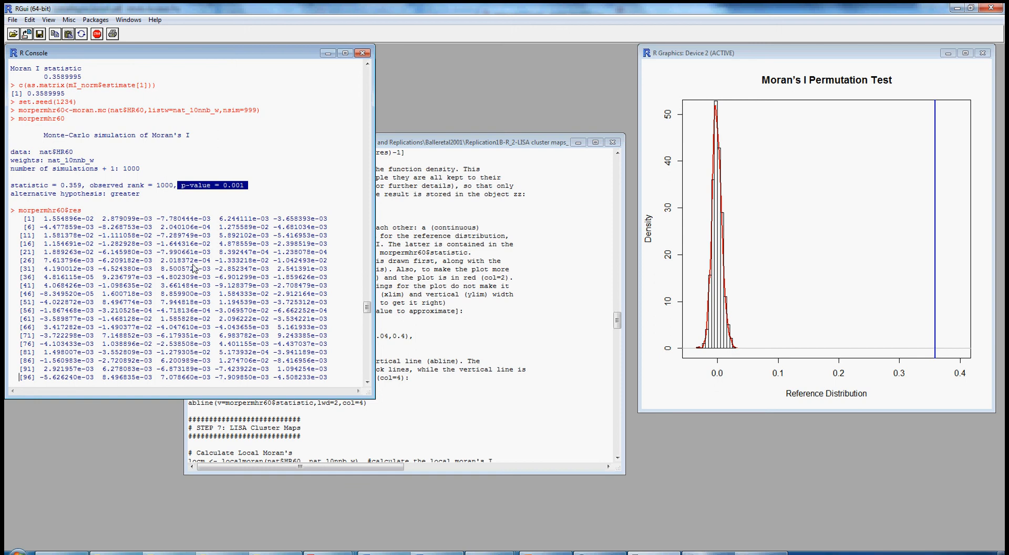
left_click(91, 193)
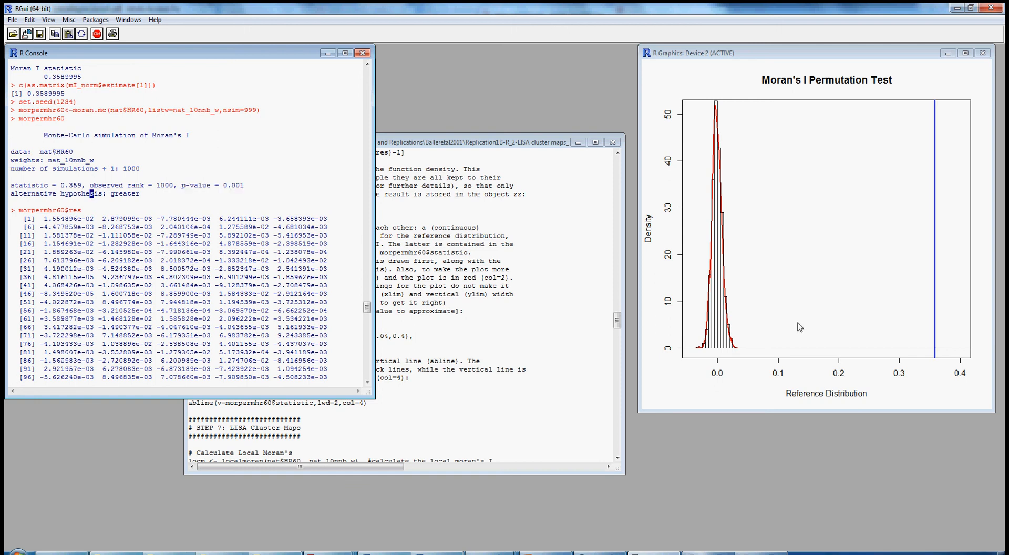
left_click(428, 395)
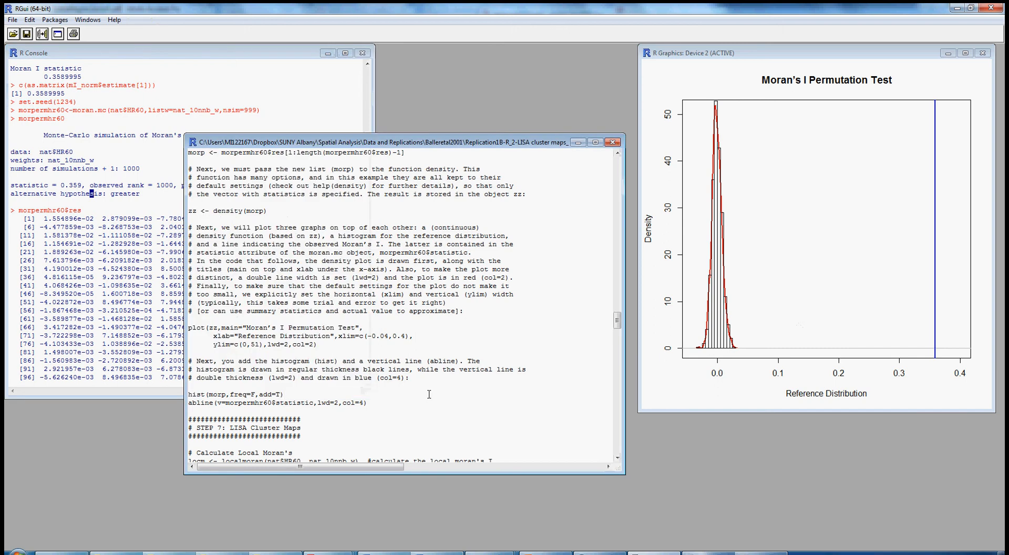
left_click(383, 401)
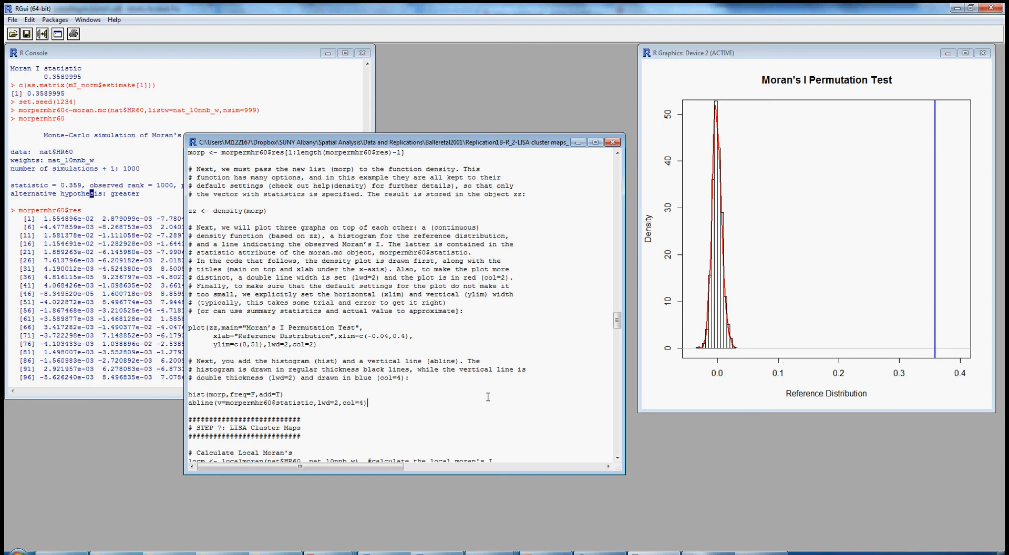
Step: Look through the STEP 7: LISA Cluster Maps section of the script and mark the word LISA in its heading
left_click(301, 419)
scroll(301, 419, "down", 9)
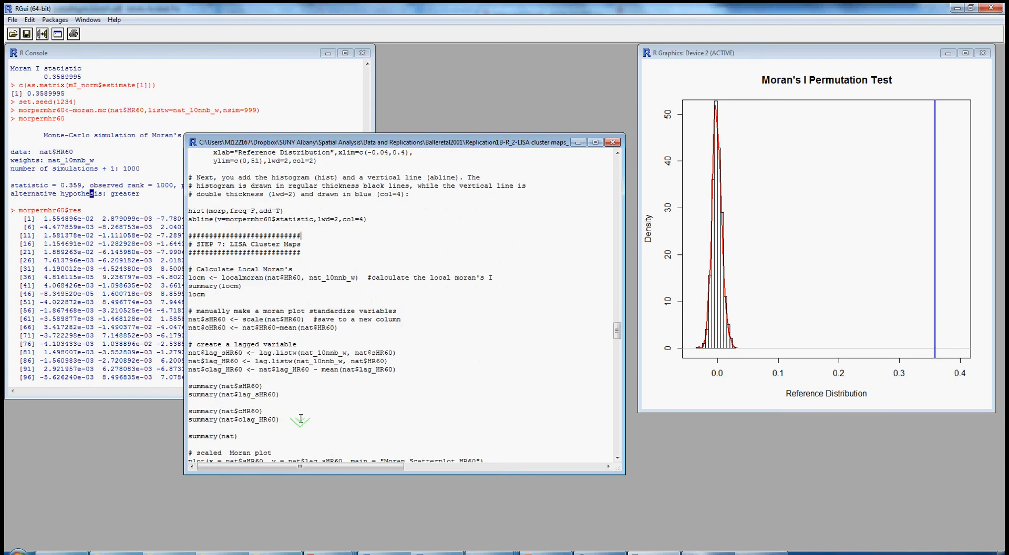
scroll(301, 418, "down", 1)
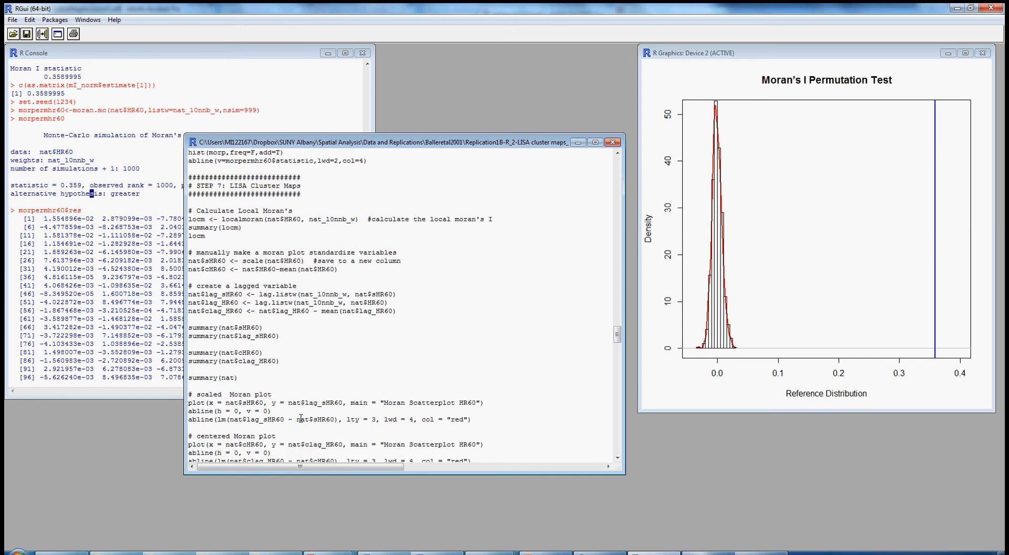
scroll(300, 419, "down", 1)
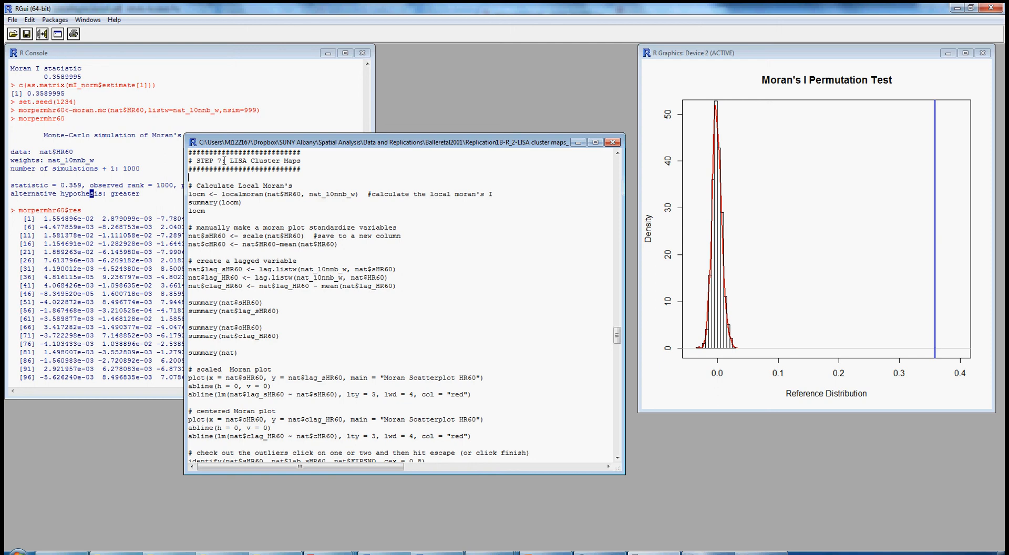
left_click_drag(230, 162, 247, 161)
mouse_move(762, 553)
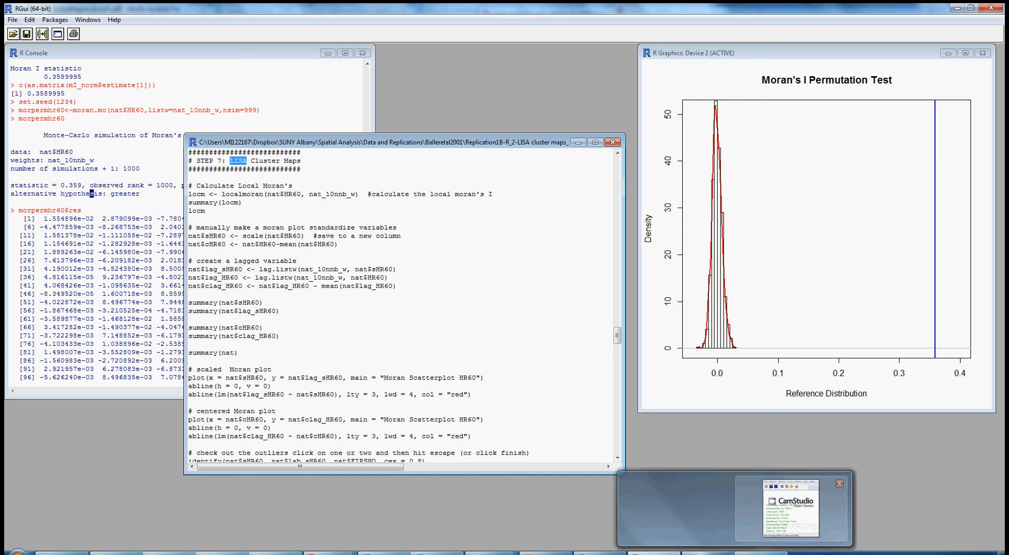